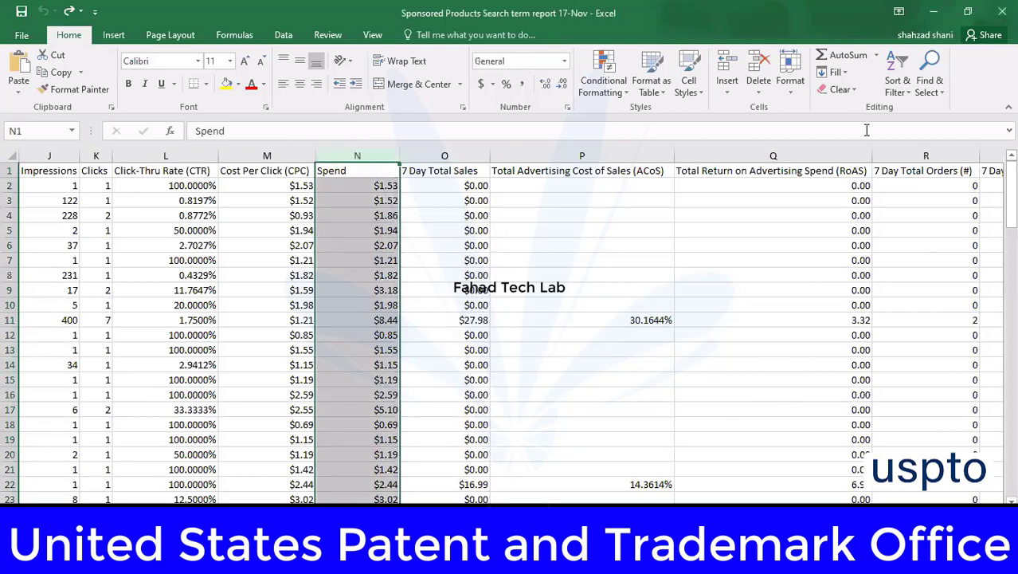
# Sort the report by the Spend column from largest to smallest, expanding the selection to include the neighbouring columns
pyautogui.click(909, 91)
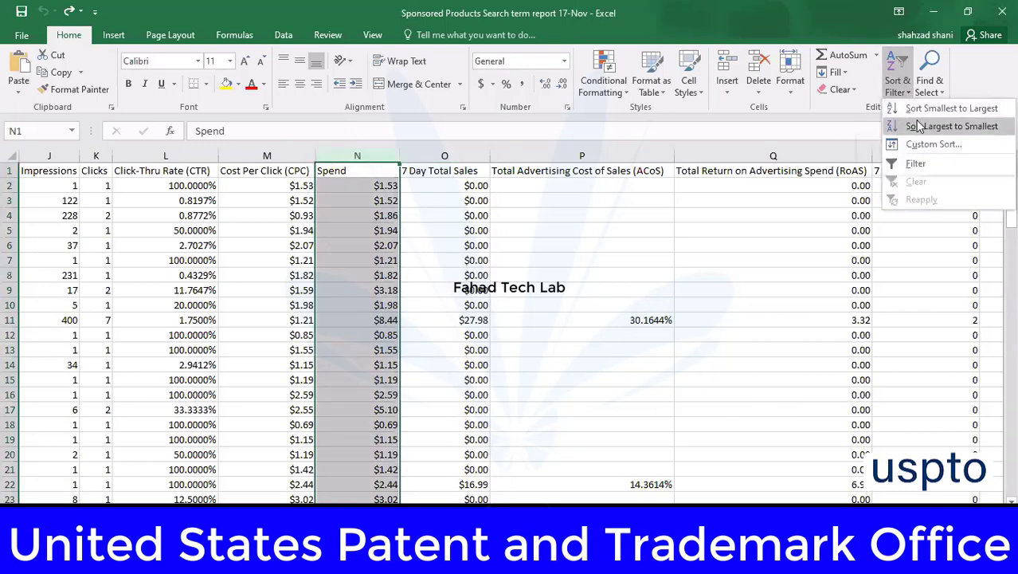
pyautogui.click(924, 128)
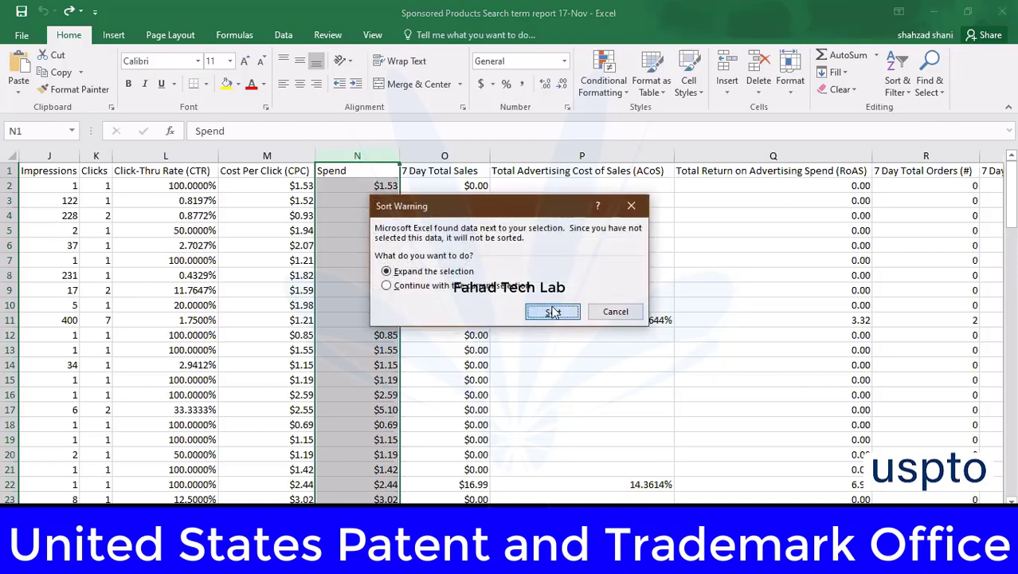
pyautogui.click(551, 309)
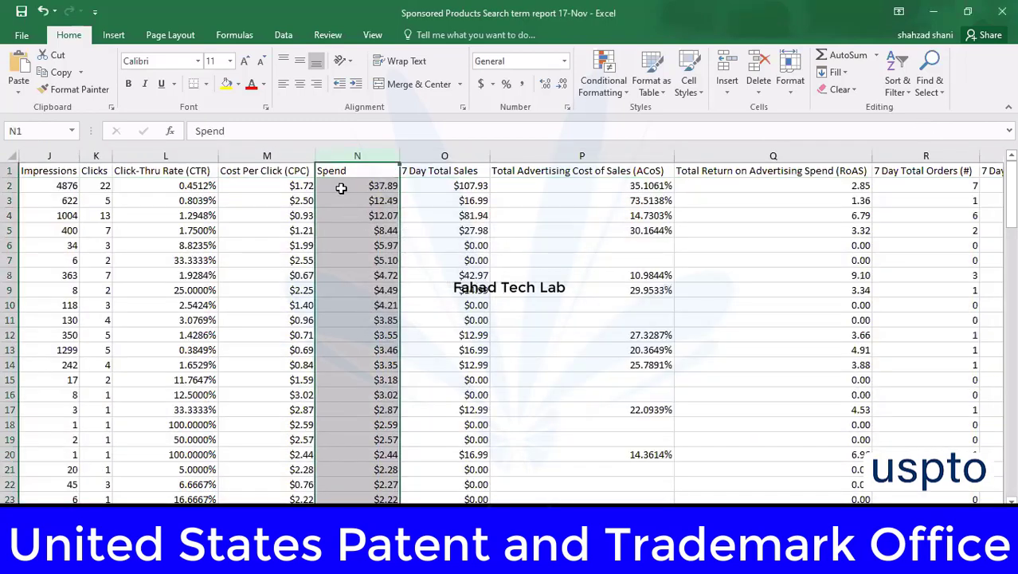
# Examine row 2's impressions, clicks, CTR, CPC, spend, 7-day sales and ACoS for the search term with the highest spend
pyautogui.click(57, 185)
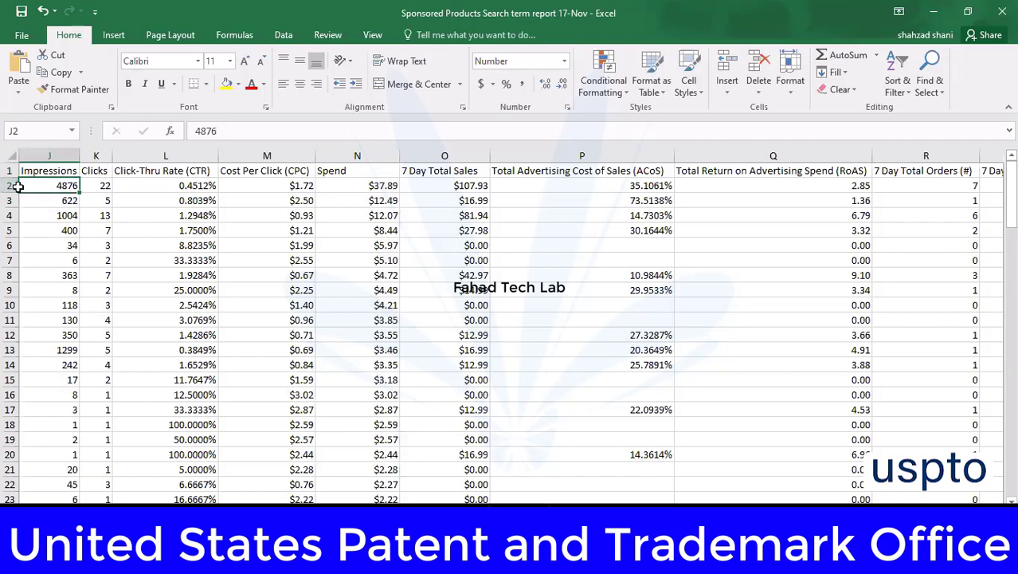
pyautogui.click(149, 186)
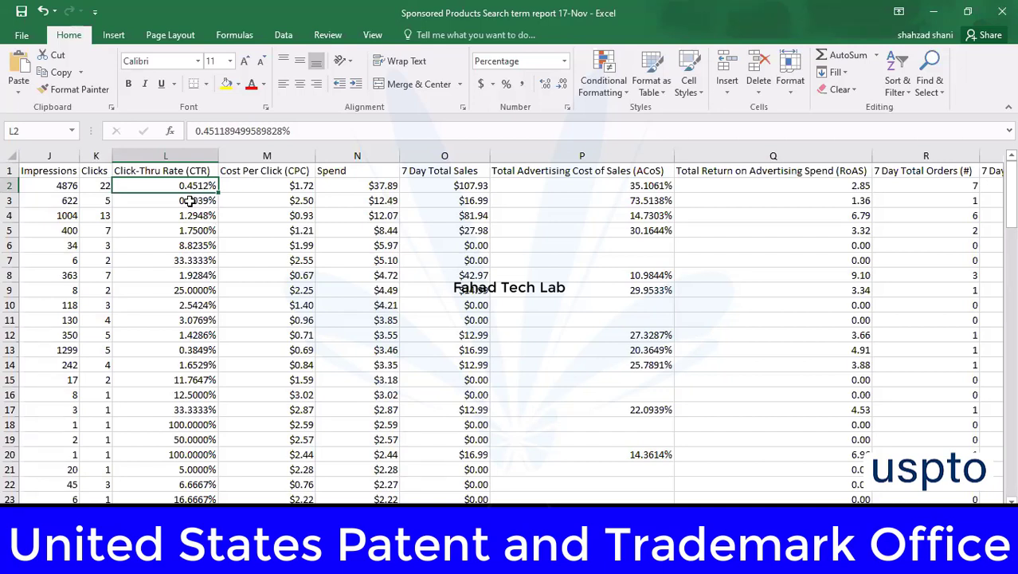
pyautogui.click(263, 191)
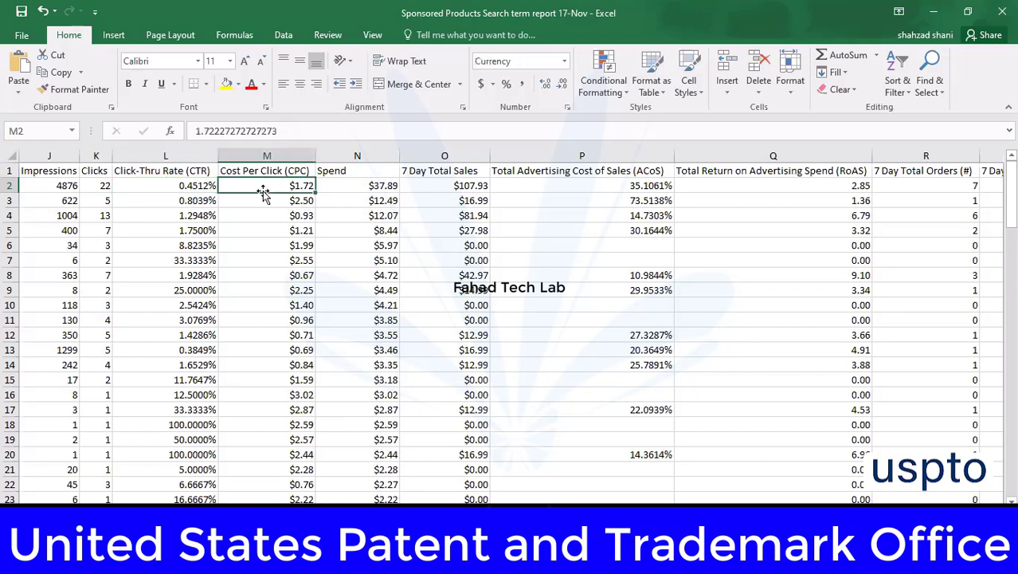
pyautogui.click(355, 189)
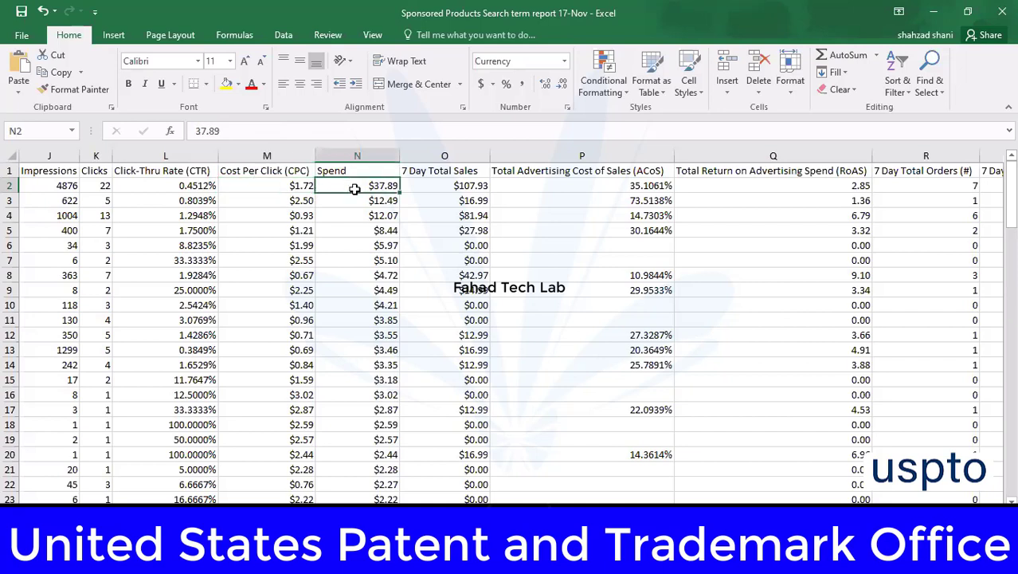
pyautogui.click(430, 191)
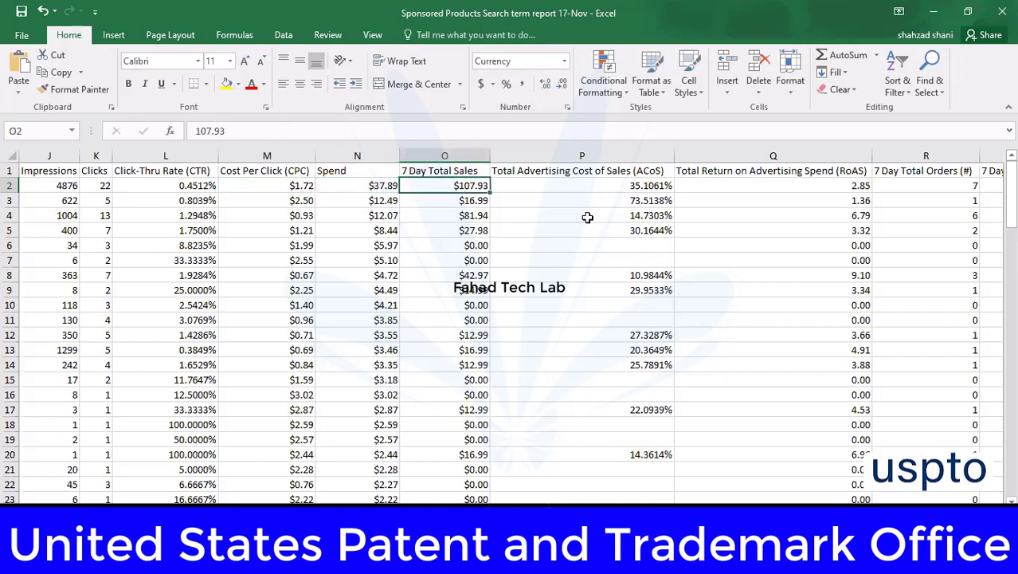
pyautogui.click(562, 187)
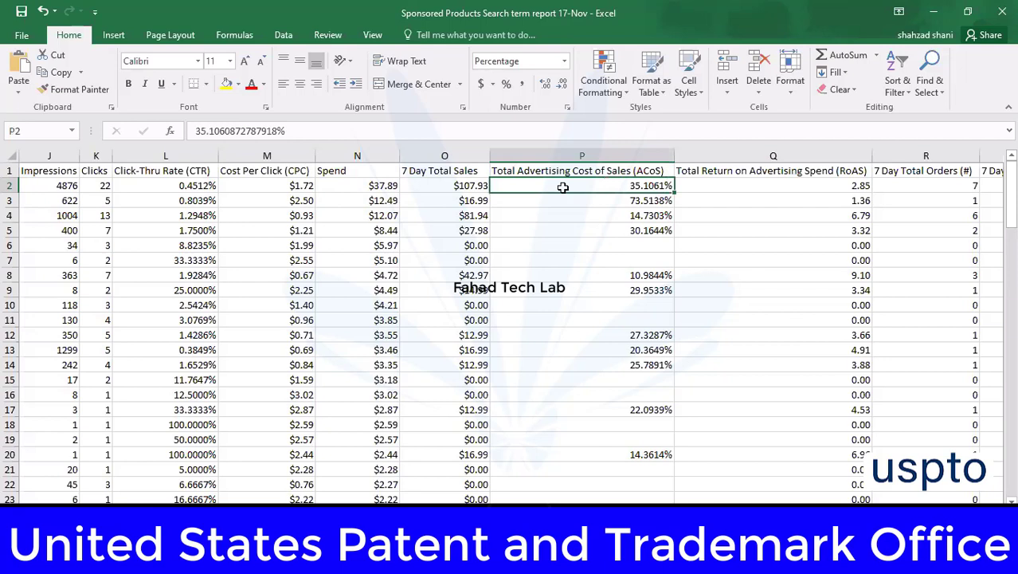
pyautogui.click(356, 189)
pyautogui.click(434, 191)
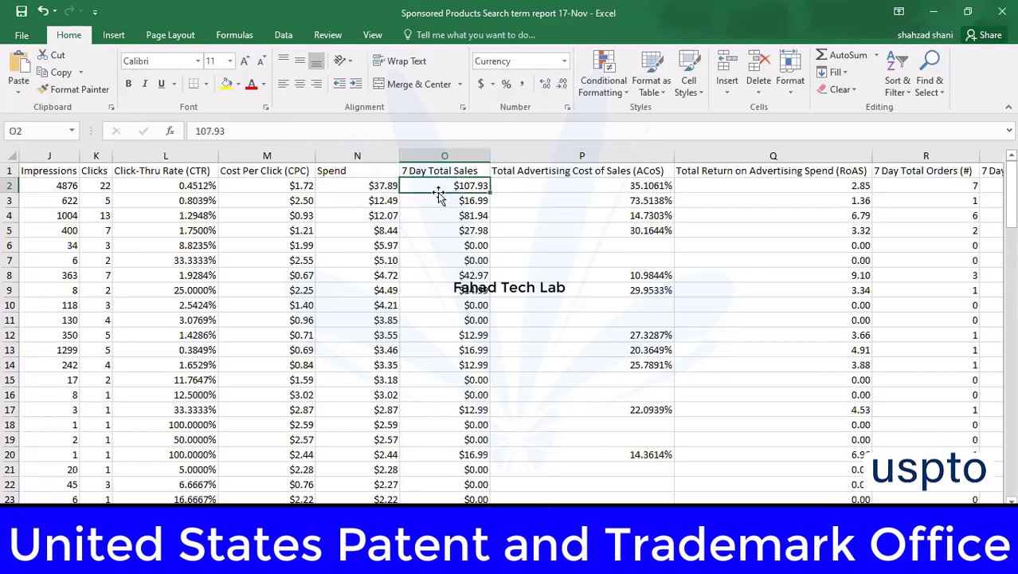
pyautogui.click(536, 191)
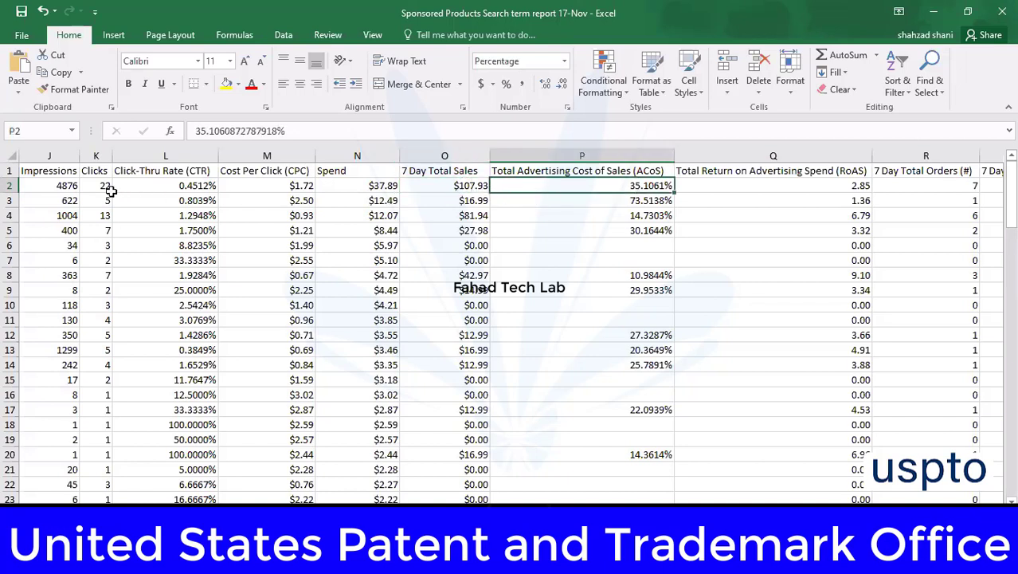
pyautogui.click(137, 195)
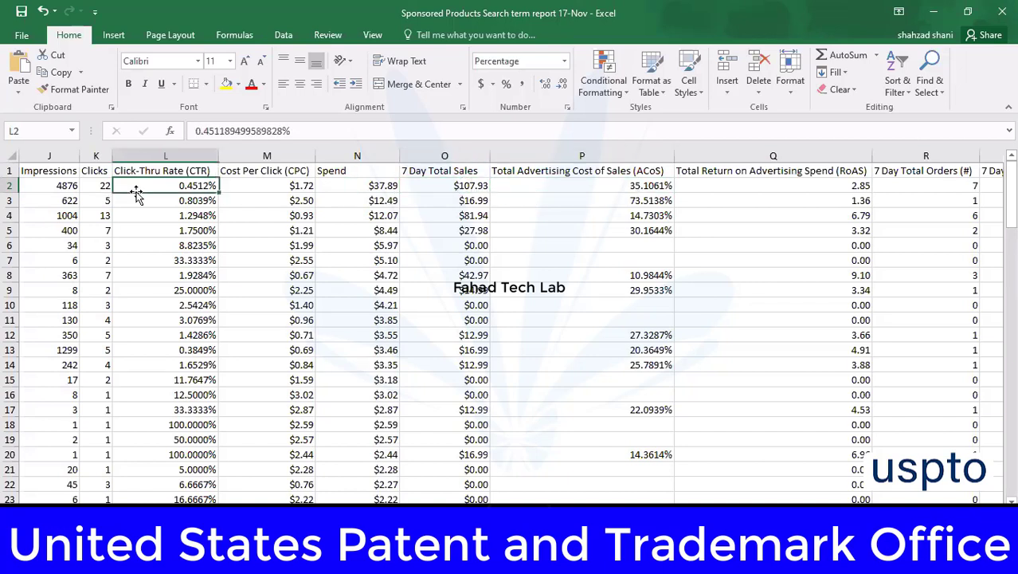
pyautogui.click(51, 188)
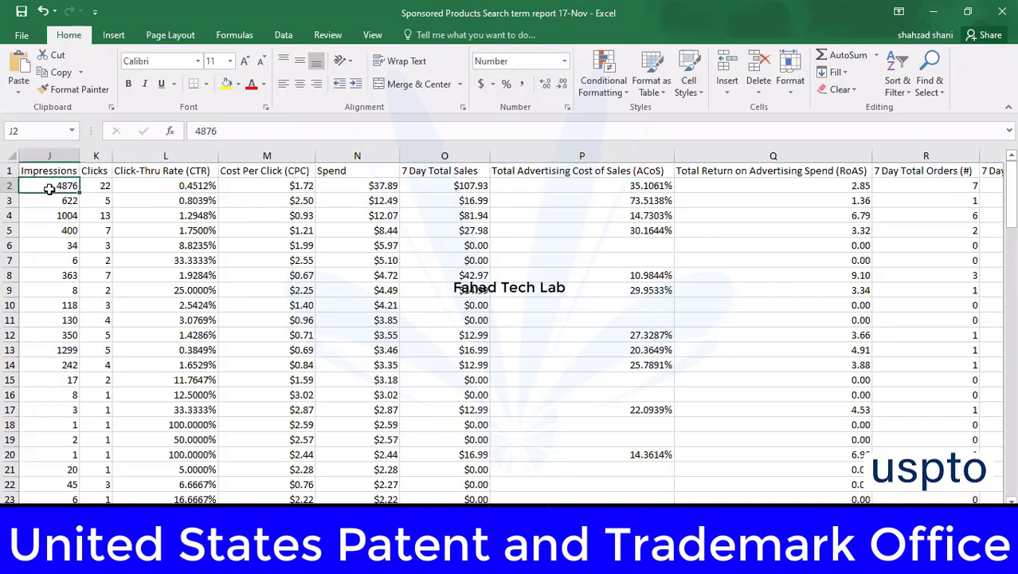
pyautogui.click(96, 187)
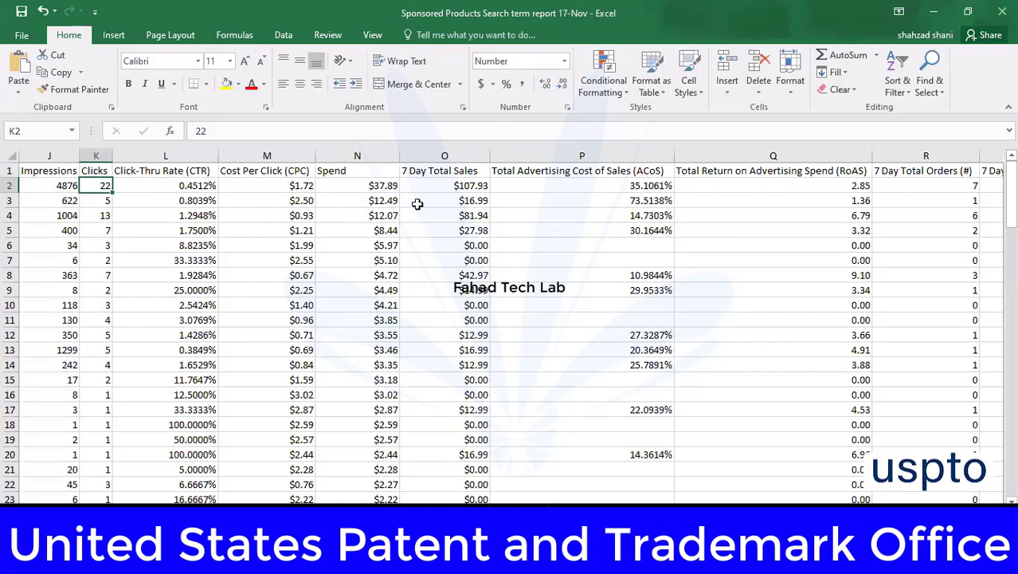
# Examine row 3's metrics from impressions and clicks through CTR, CPC, spend, 7-day sales and ACoS
pyautogui.click(344, 202)
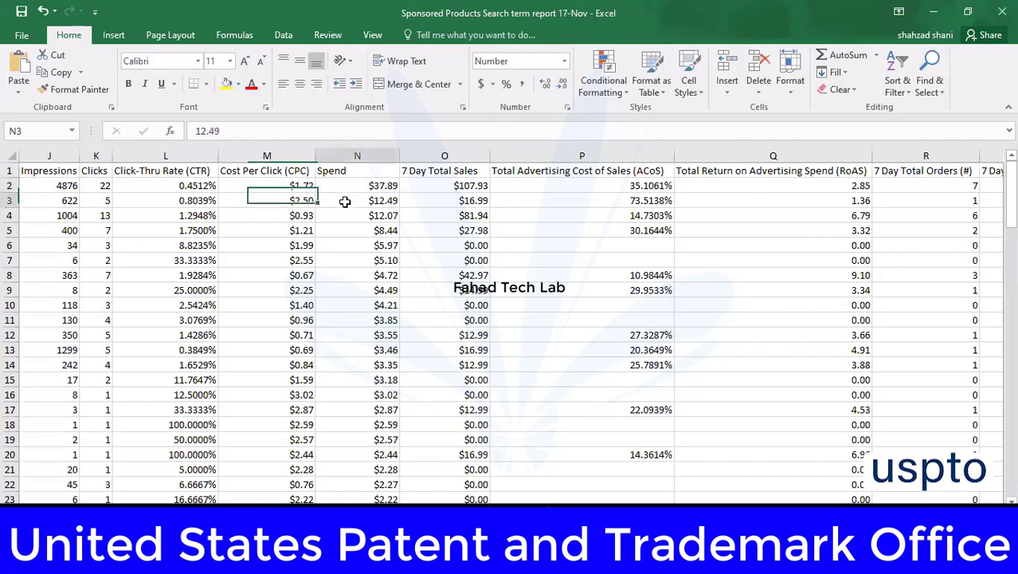
pyautogui.click(62, 204)
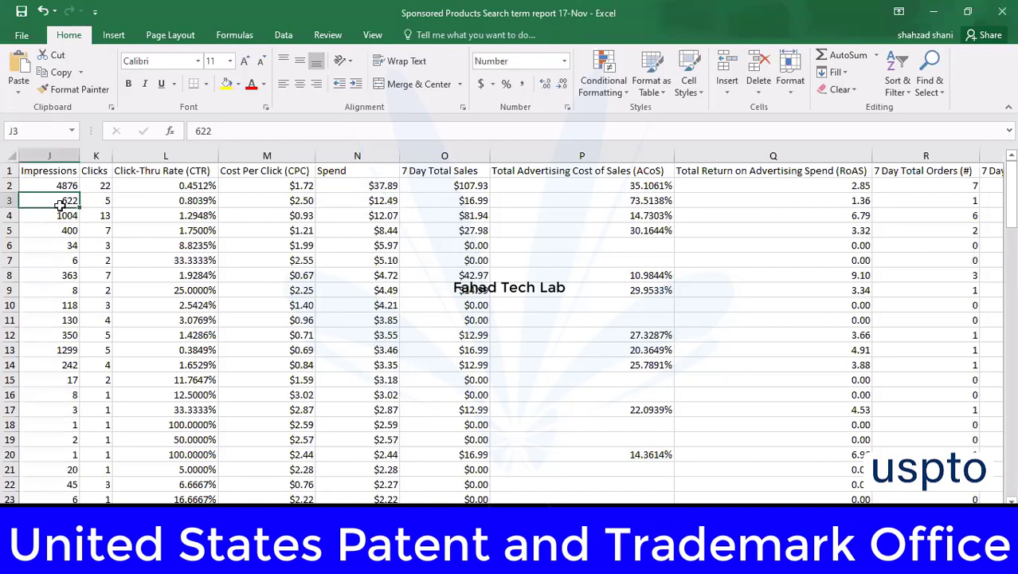
pyautogui.click(102, 206)
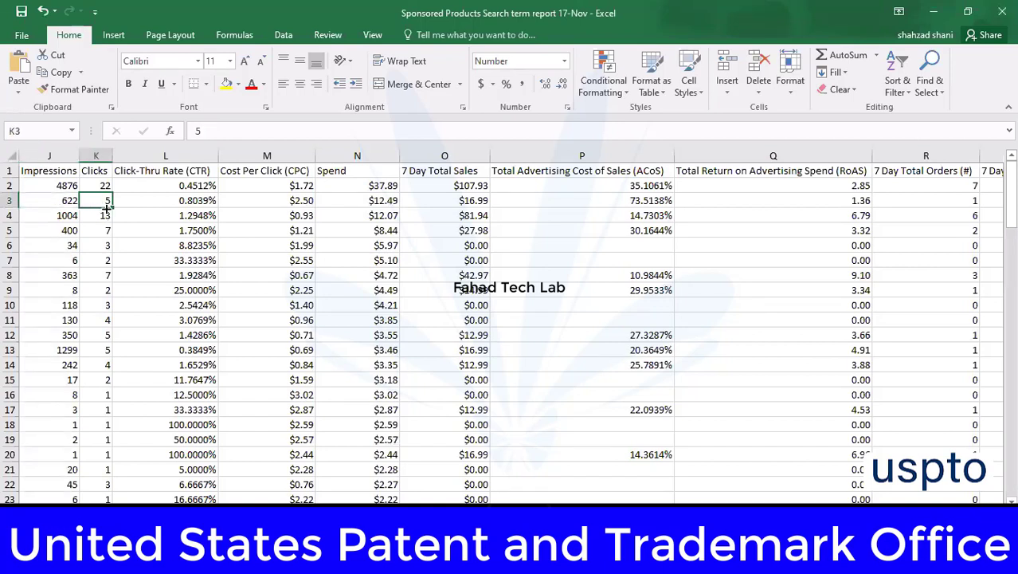
pyautogui.click(171, 203)
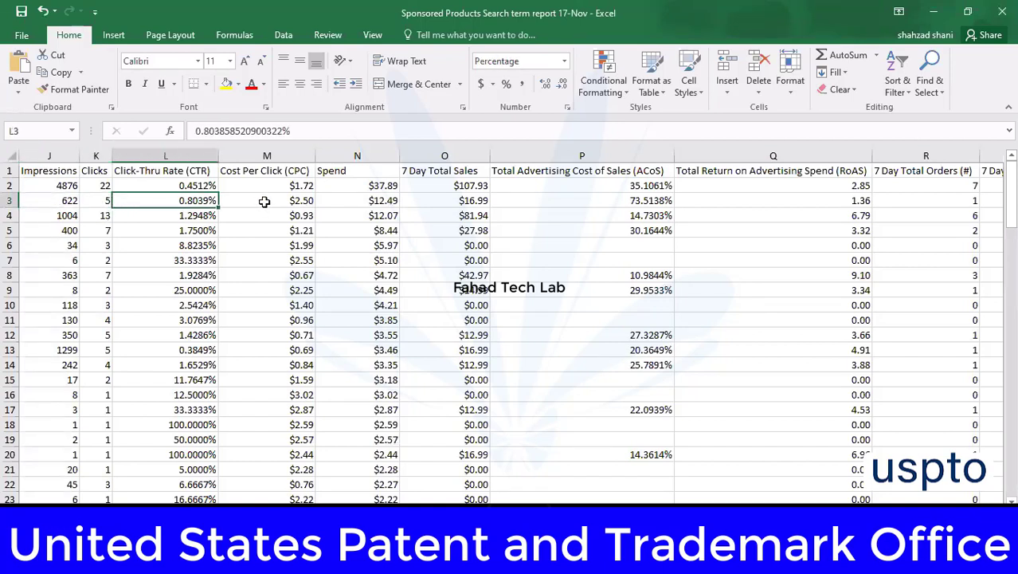
pyautogui.click(264, 202)
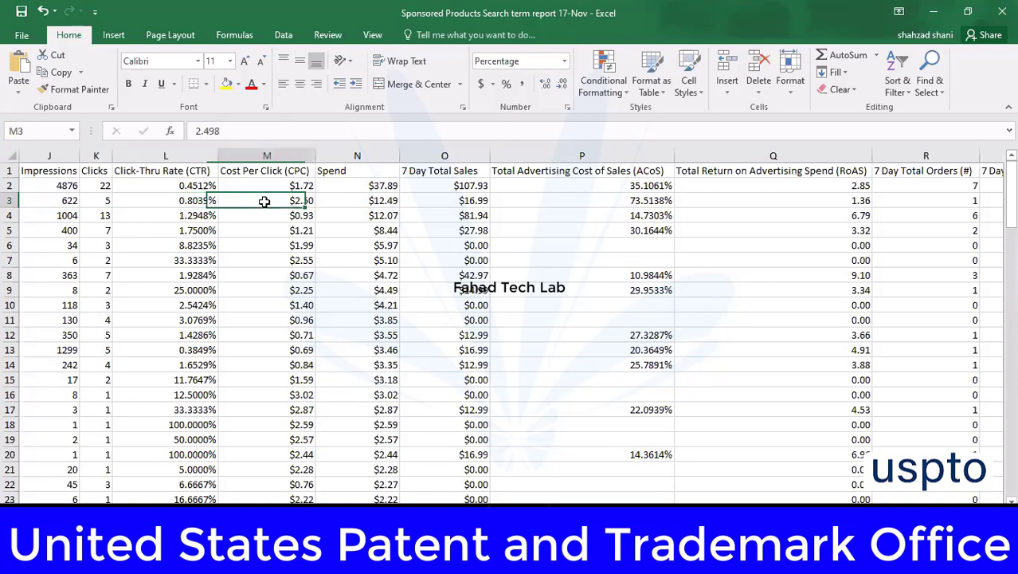
pyautogui.click(348, 203)
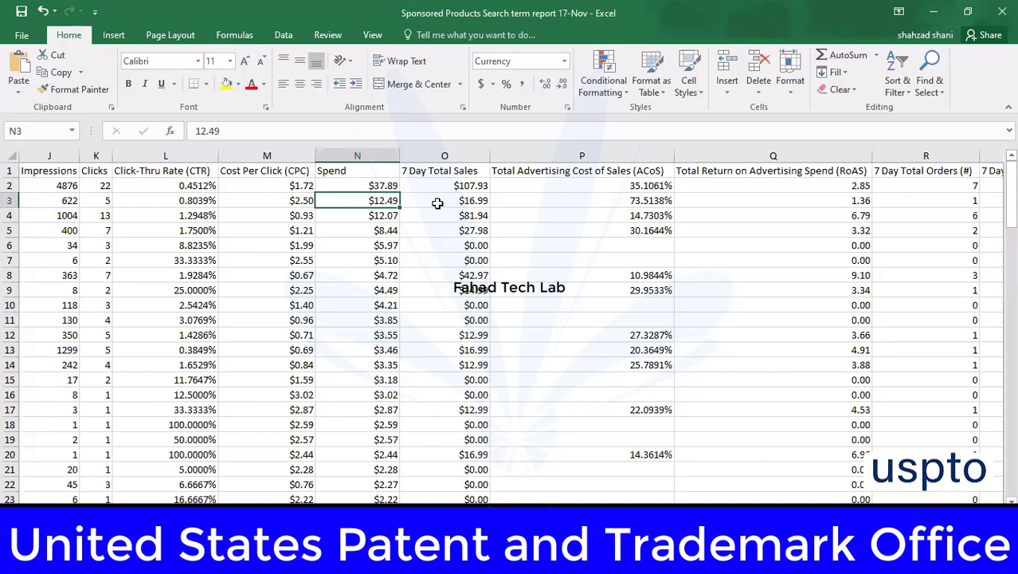
pyautogui.click(438, 203)
pyautogui.click(535, 206)
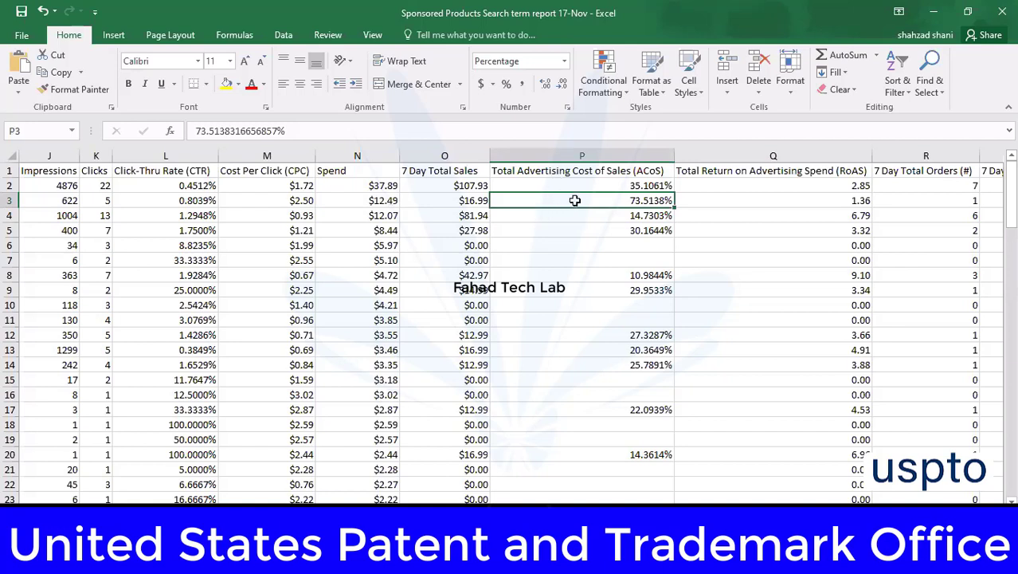
# Examine row 4's impressions, clicks, CTR, CPC and spend against its 7-day sales, ACoS and total orders
pyautogui.click(67, 221)
pyautogui.click(98, 216)
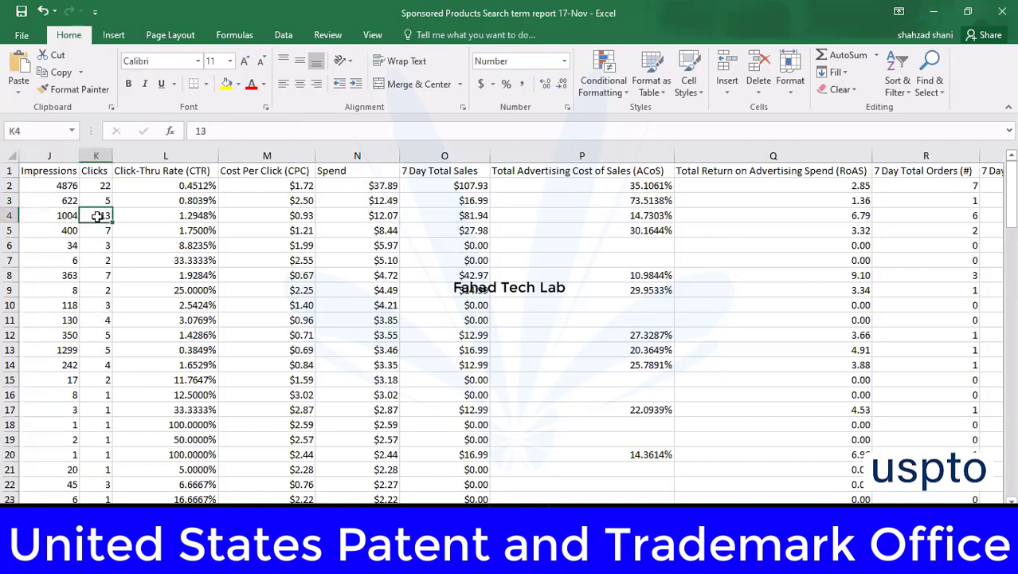
pyautogui.click(173, 217)
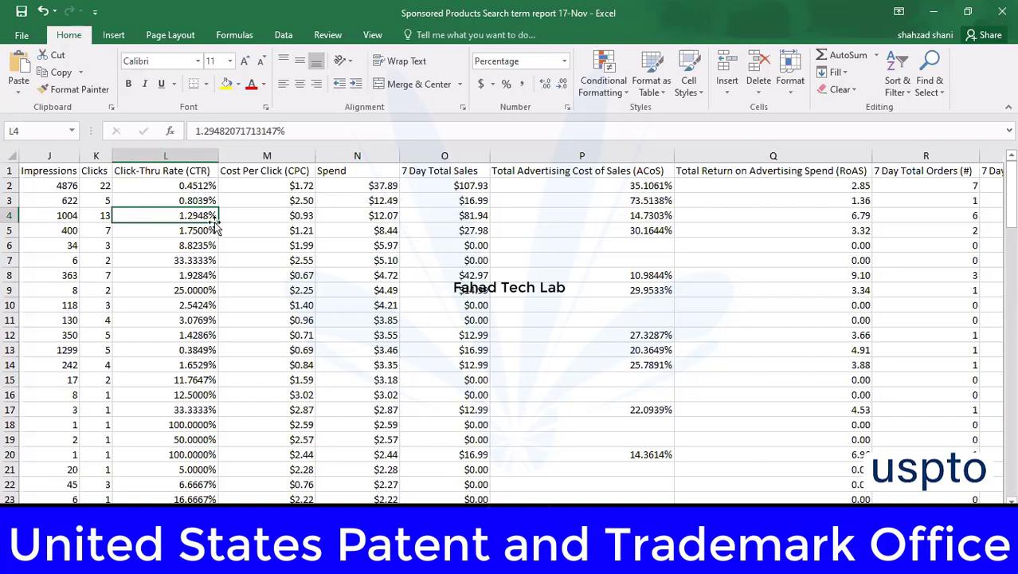
pyautogui.click(261, 218)
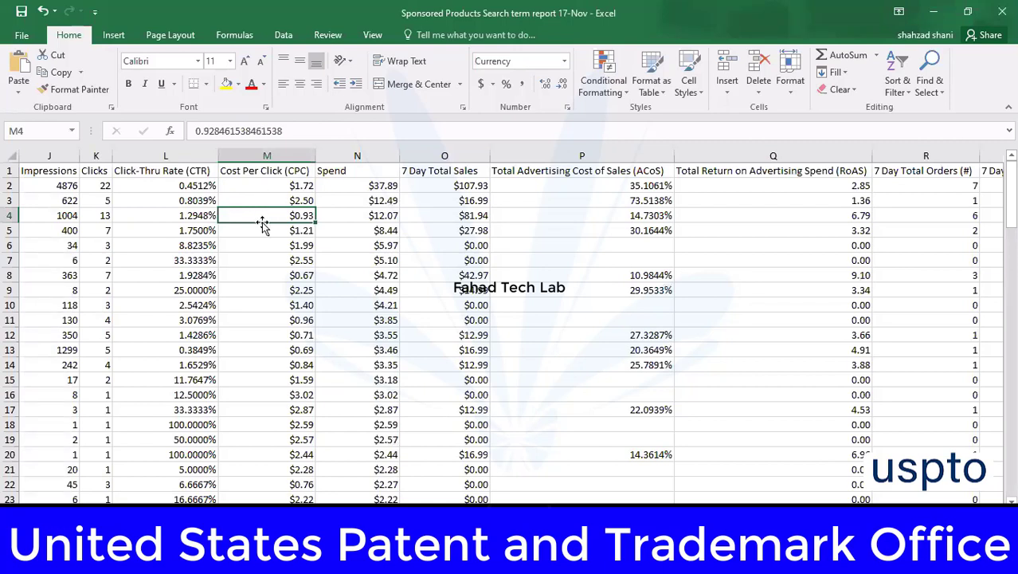
pyautogui.click(338, 217)
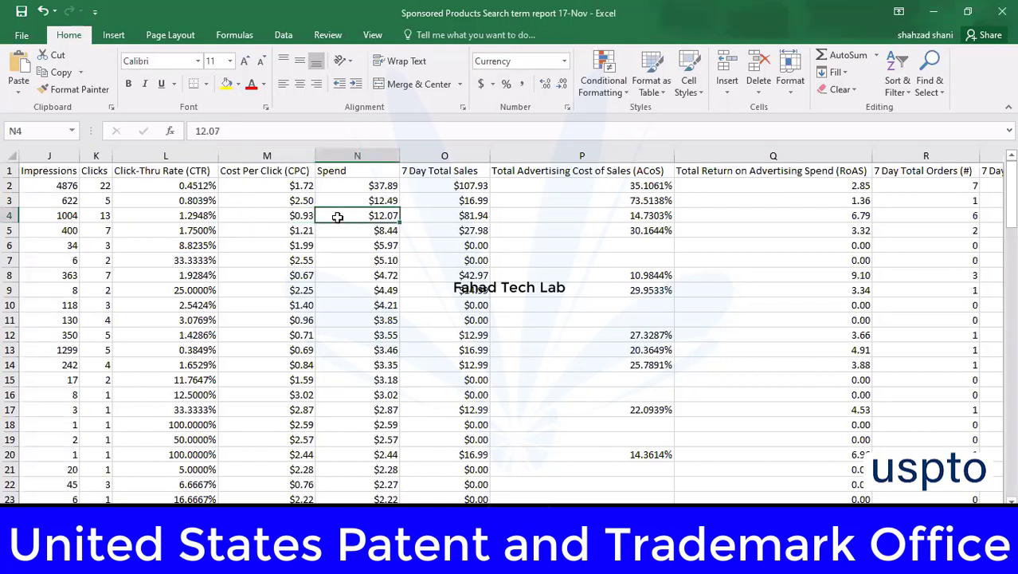
pyautogui.click(450, 223)
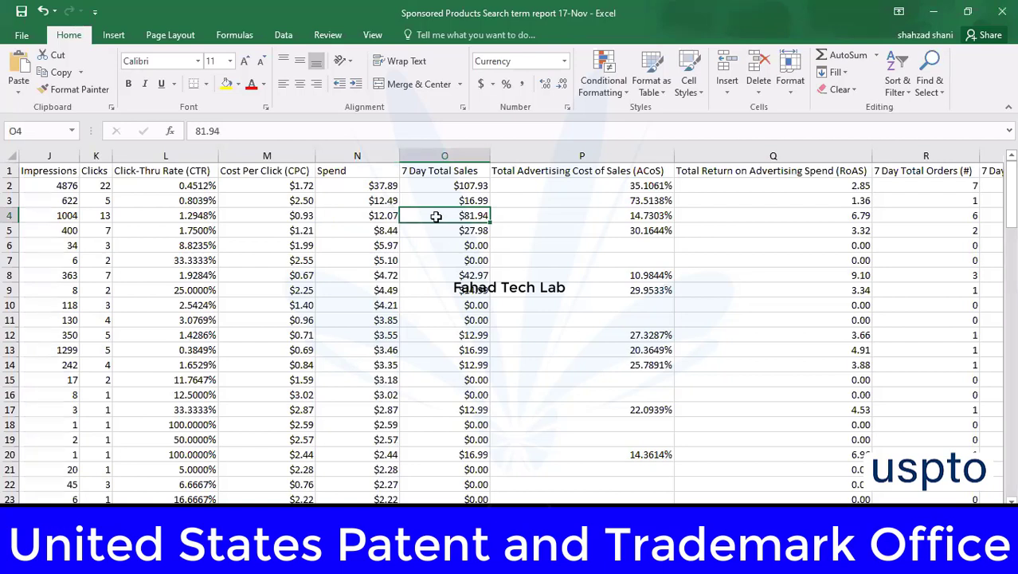
pyautogui.click(608, 218)
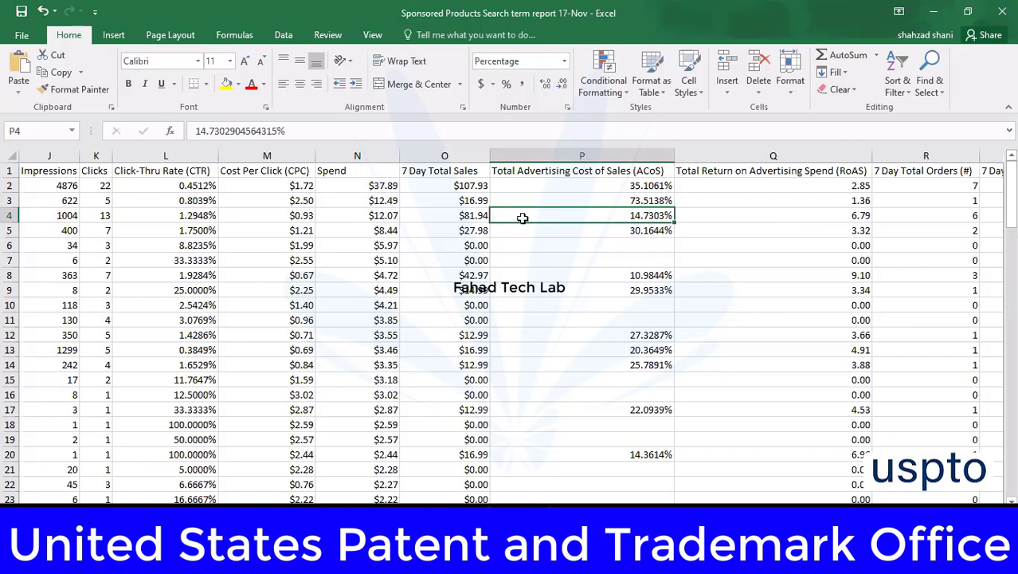
pyautogui.press('Left')
pyautogui.press('Left')
pyautogui.click(918, 219)
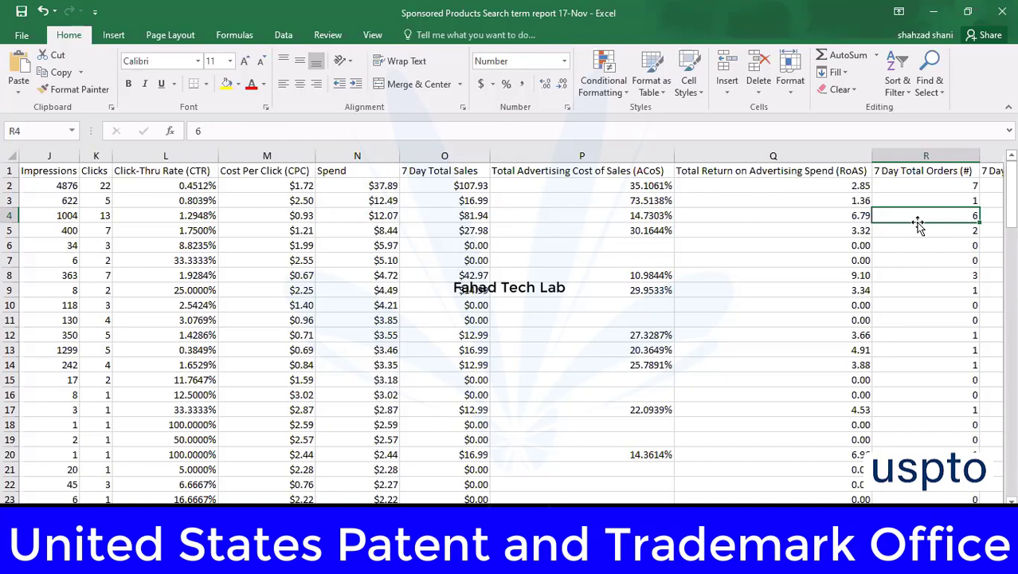
pyautogui.click(544, 221)
pyautogui.click(325, 221)
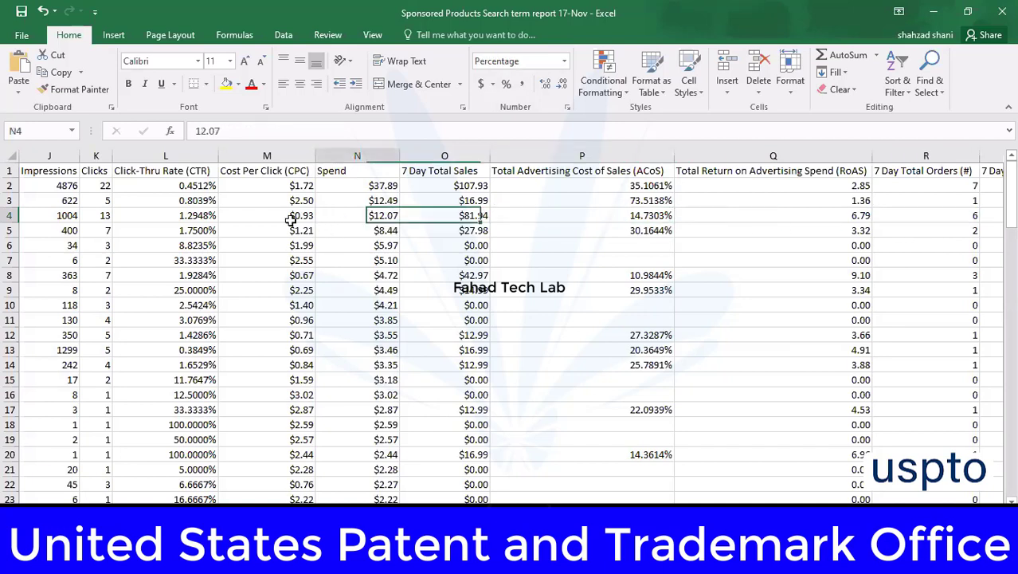
pyautogui.click(246, 223)
pyautogui.click(166, 222)
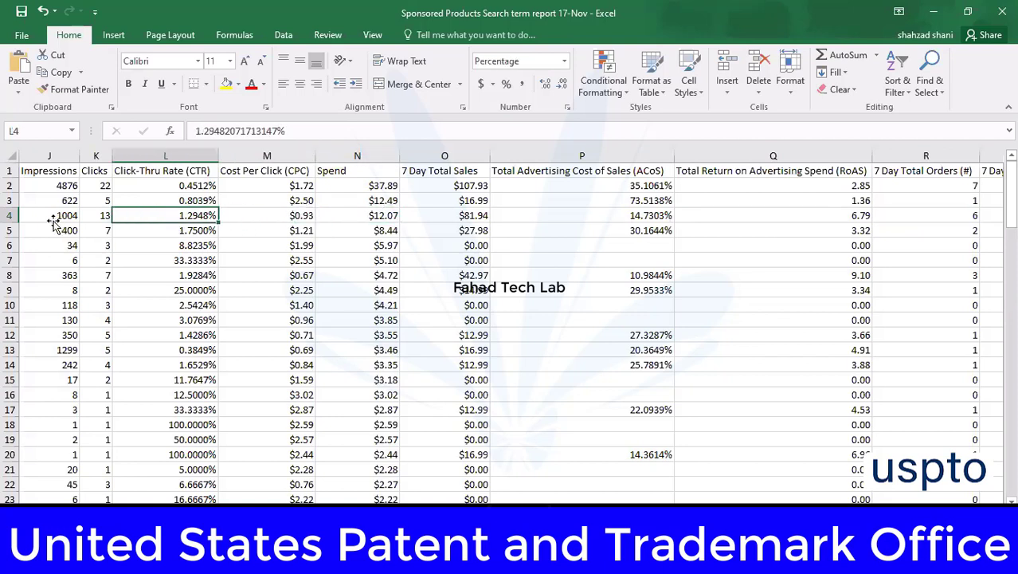
pyautogui.click(53, 223)
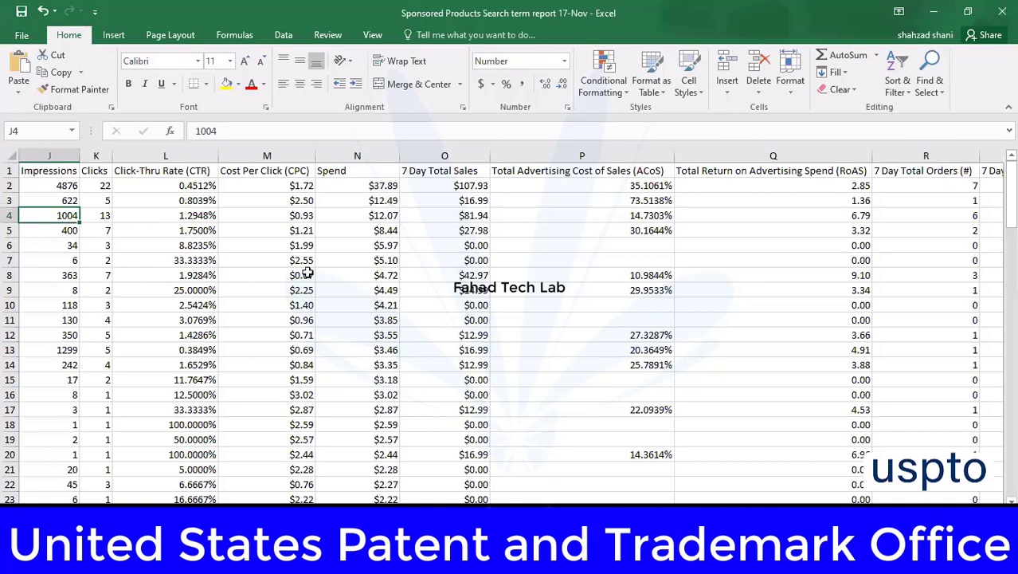
# Look through the remaining rows down to the end of the sorted report, and return to the first rows
pyautogui.scroll(-20, 307, 274)
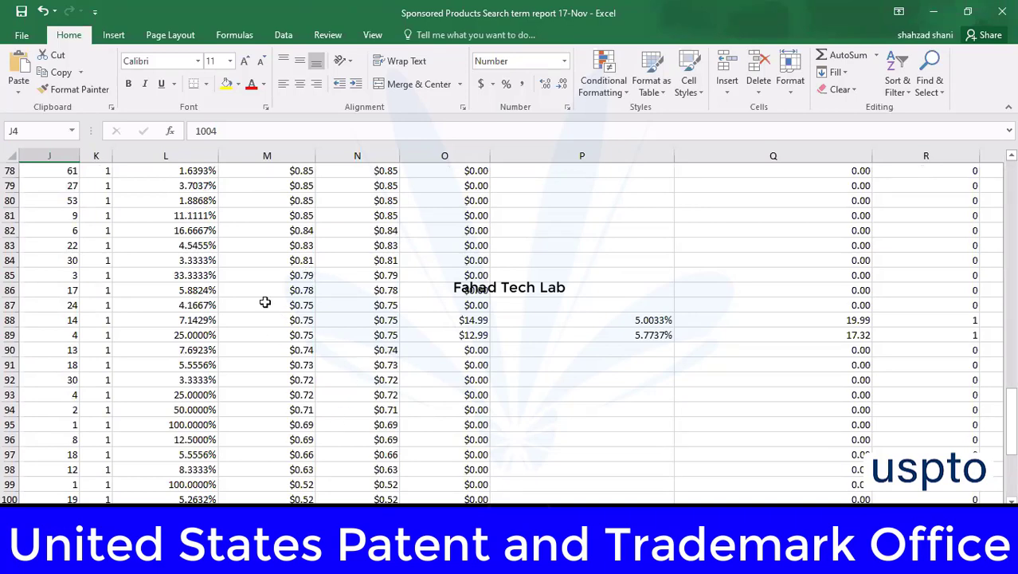
pyautogui.scroll(-5, 267, 303)
pyautogui.scroll(-2, 265, 302)
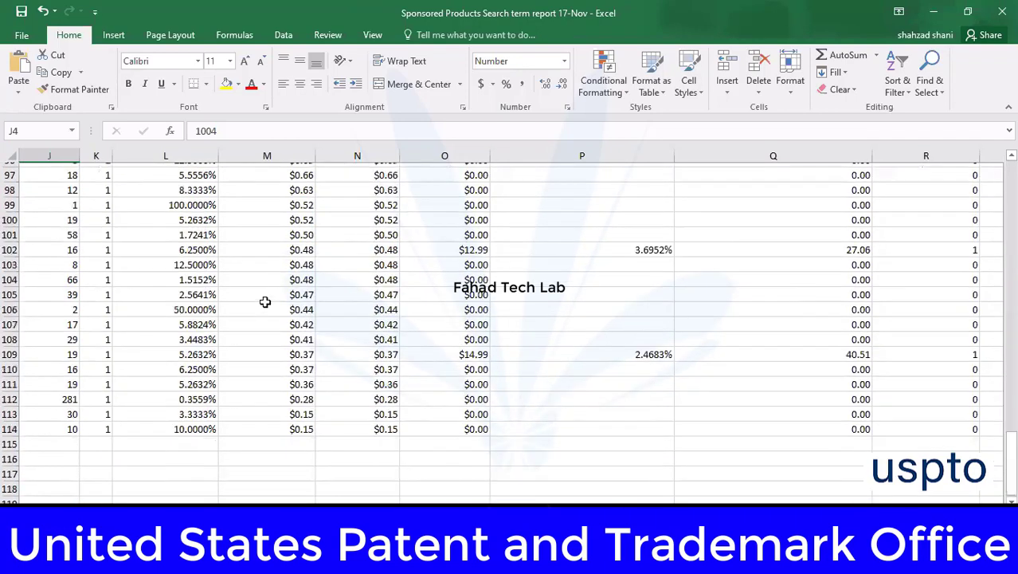
pyautogui.scroll(-2, 266, 302)
pyautogui.scroll(5, 265, 302)
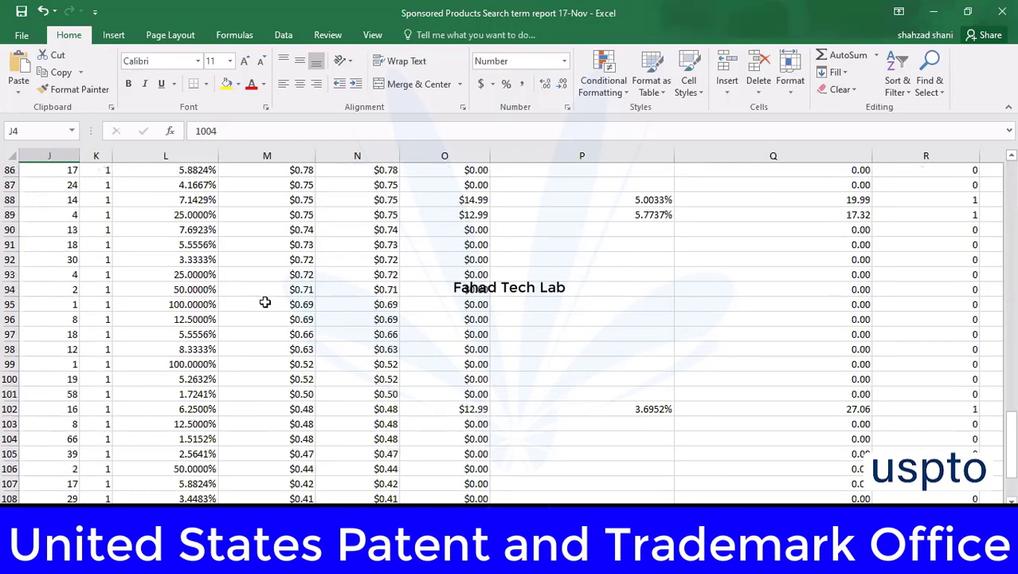
pyautogui.scroll(1, 265, 302)
pyautogui.scroll(20, 266, 315)
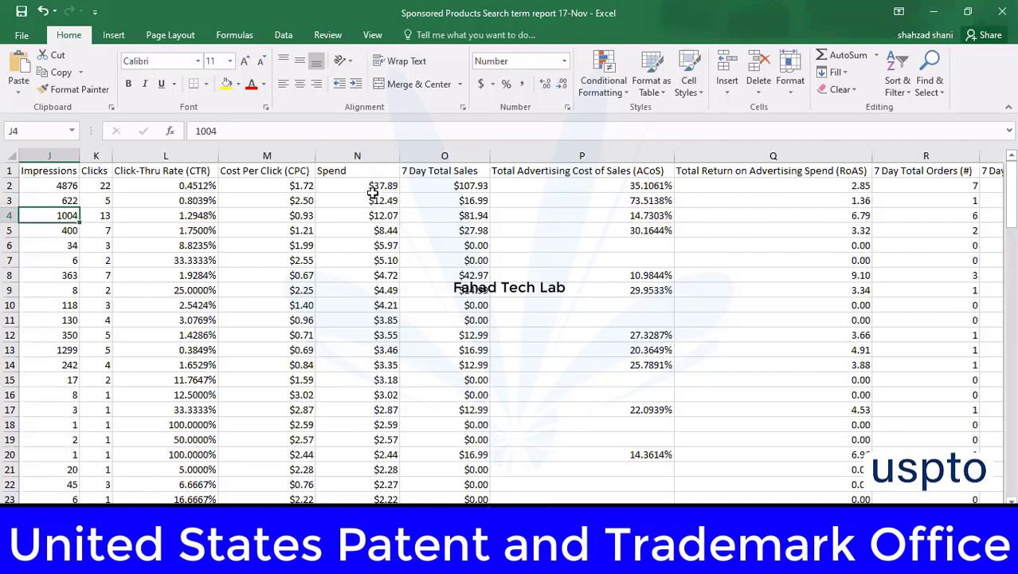
# Check row 5's spend, and examine row 6's impressions, clicks and CTR against its spend
pyautogui.click(364, 232)
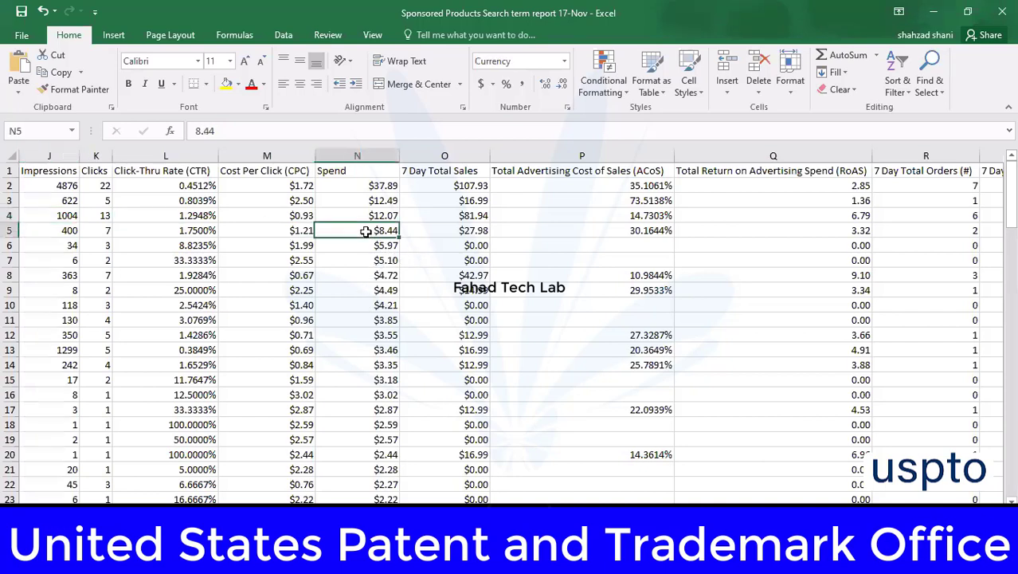
pyautogui.click(358, 249)
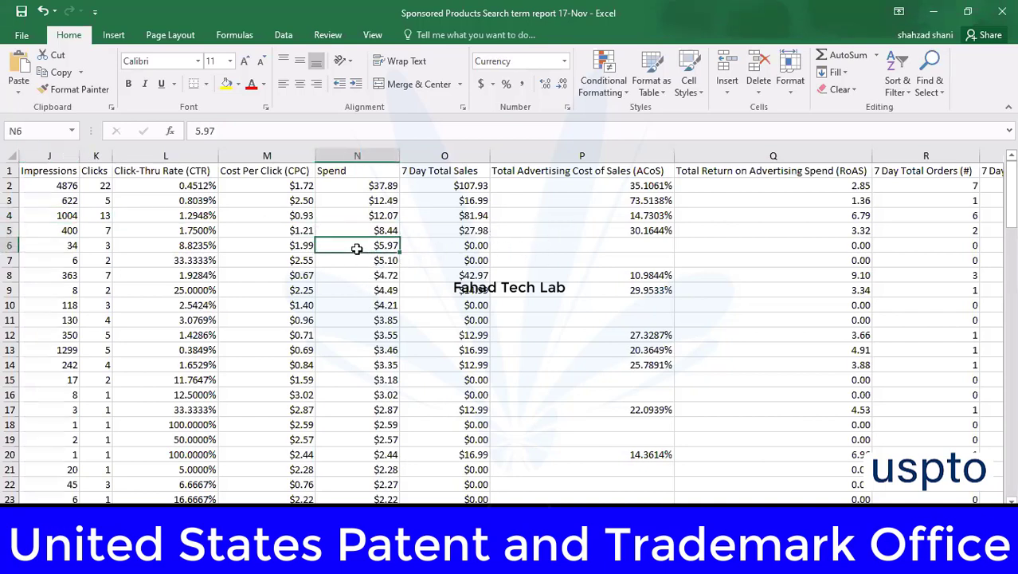
pyautogui.click(57, 248)
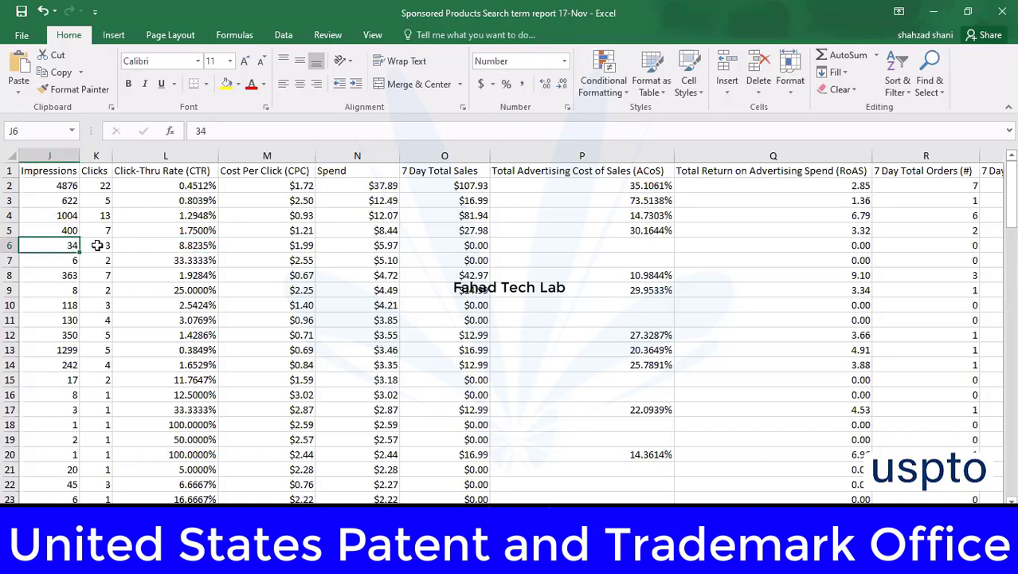
pyautogui.click(100, 246)
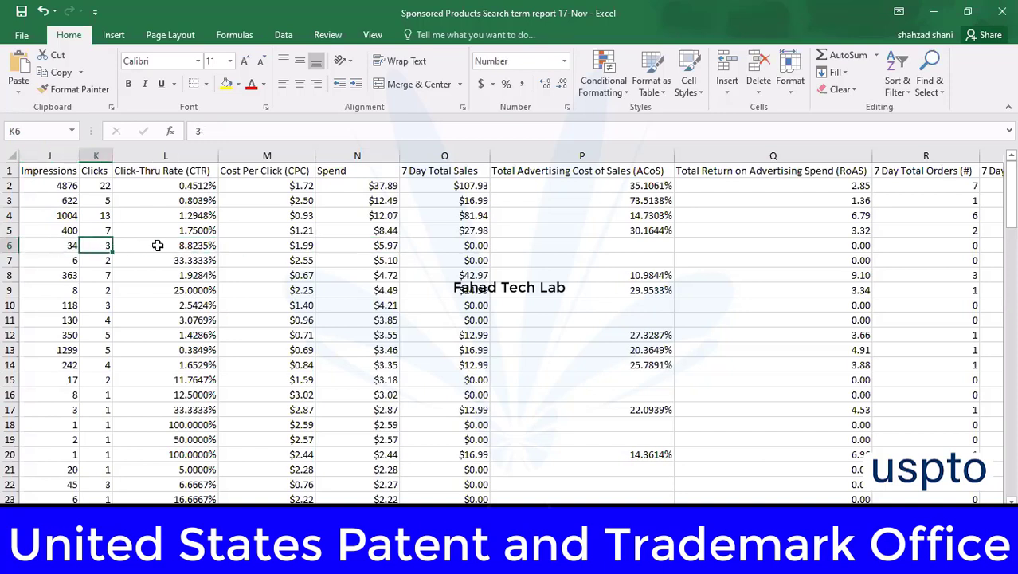
pyautogui.click(158, 245)
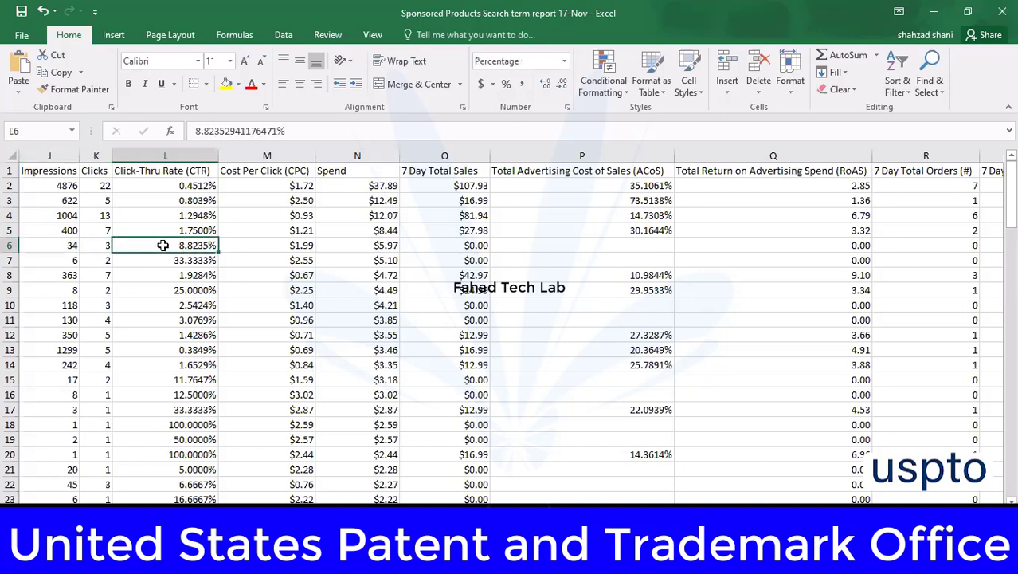
pyautogui.click(364, 249)
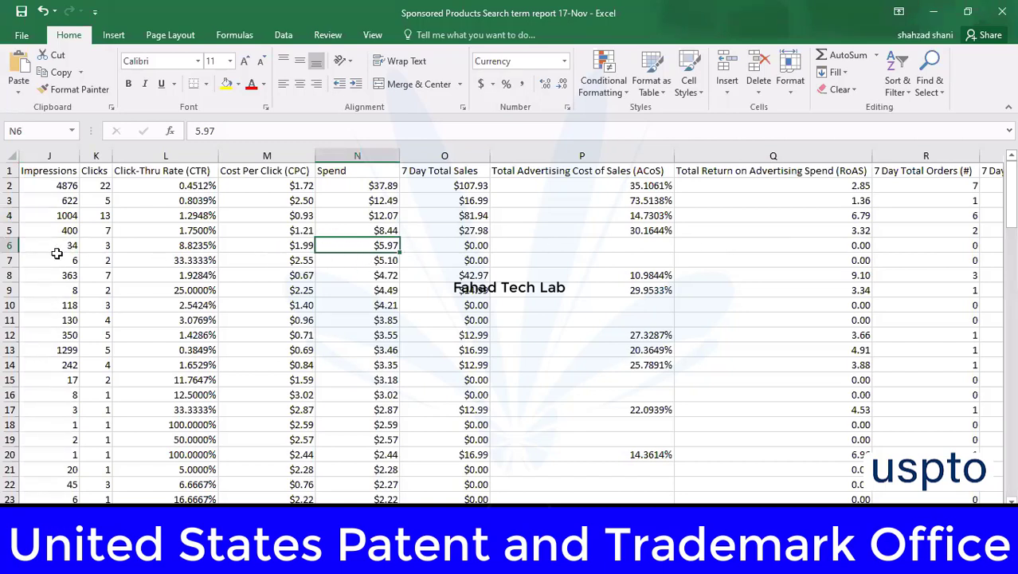
# Examine row 7's spend, impressions and CTR against its RoAS and 7-day total orders
pyautogui.click(346, 263)
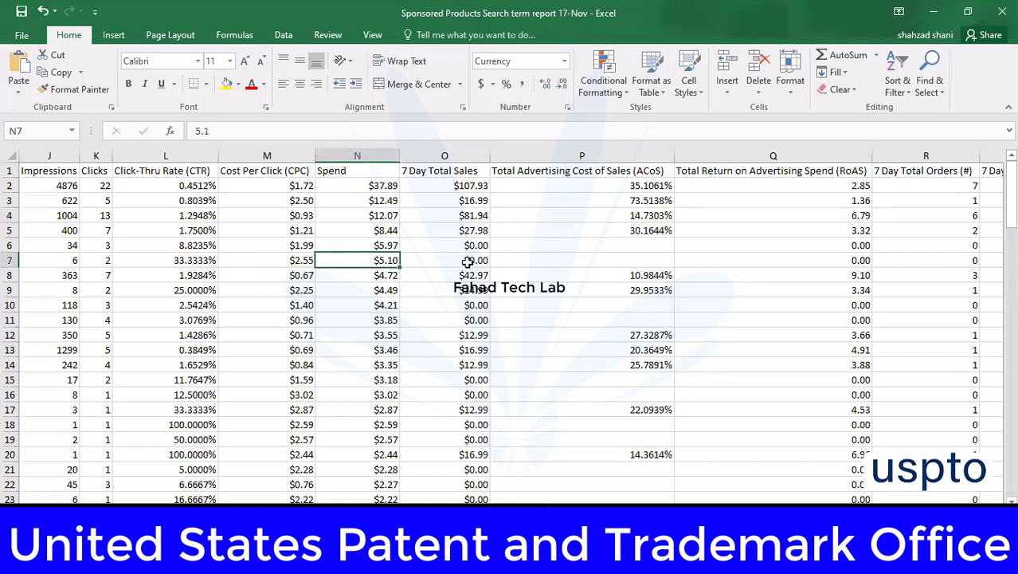
pyautogui.click(56, 261)
pyautogui.click(165, 263)
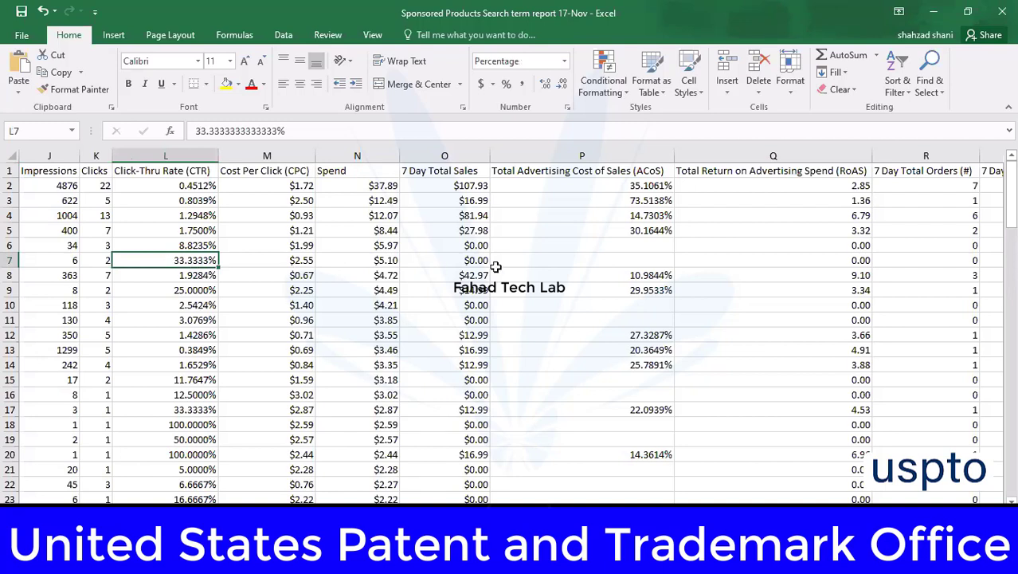
pyautogui.click(825, 268)
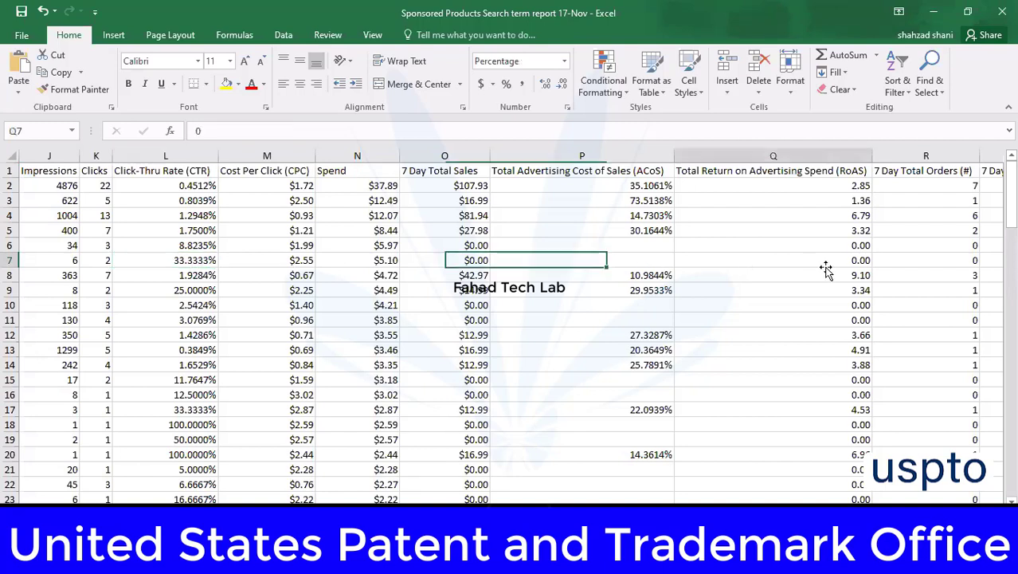
pyautogui.click(885, 266)
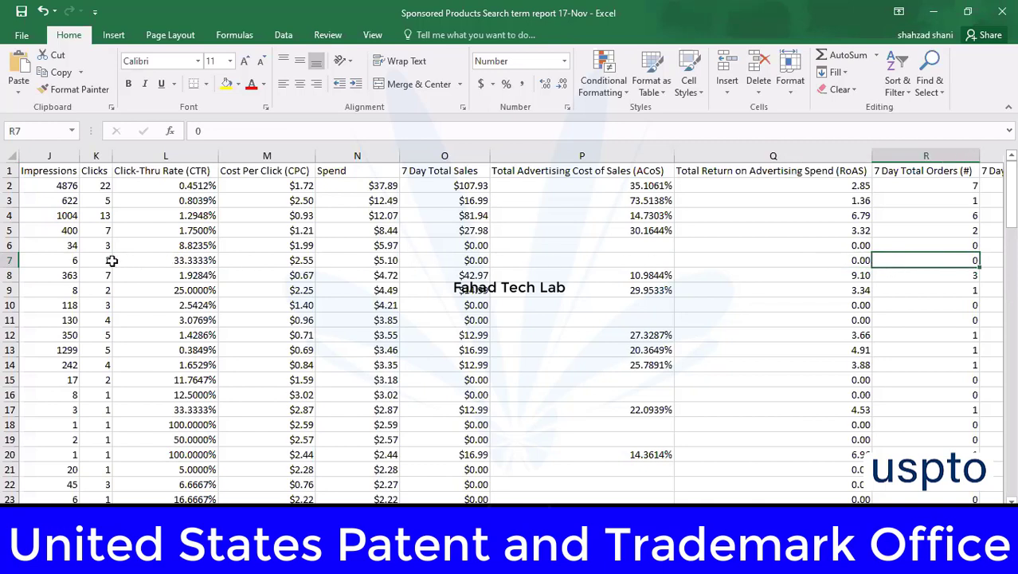
# Examine row 8's impressions, clicks and spend against its 7-day total sales, ACoS and total orders
pyautogui.click(60, 277)
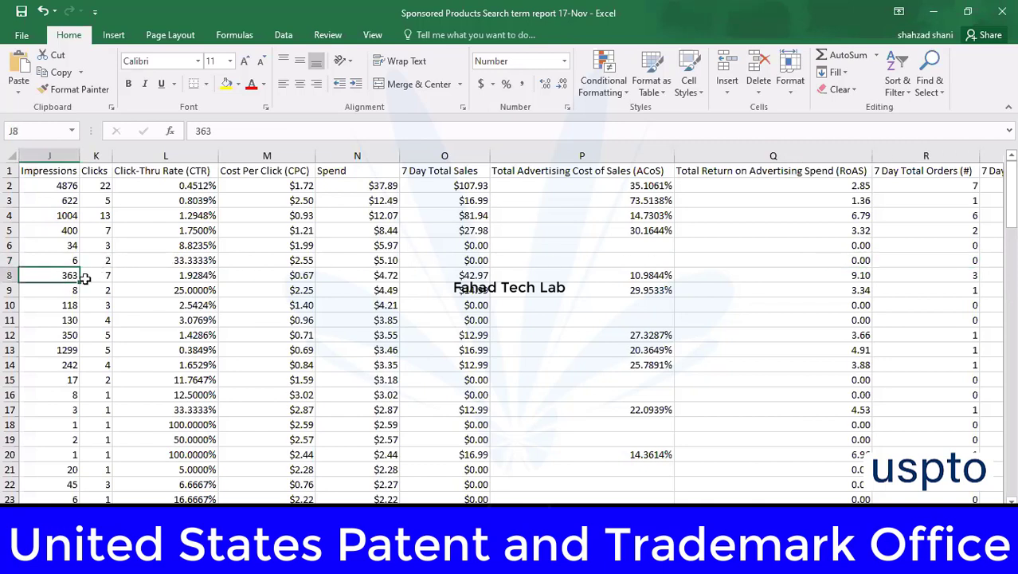
pyautogui.click(91, 278)
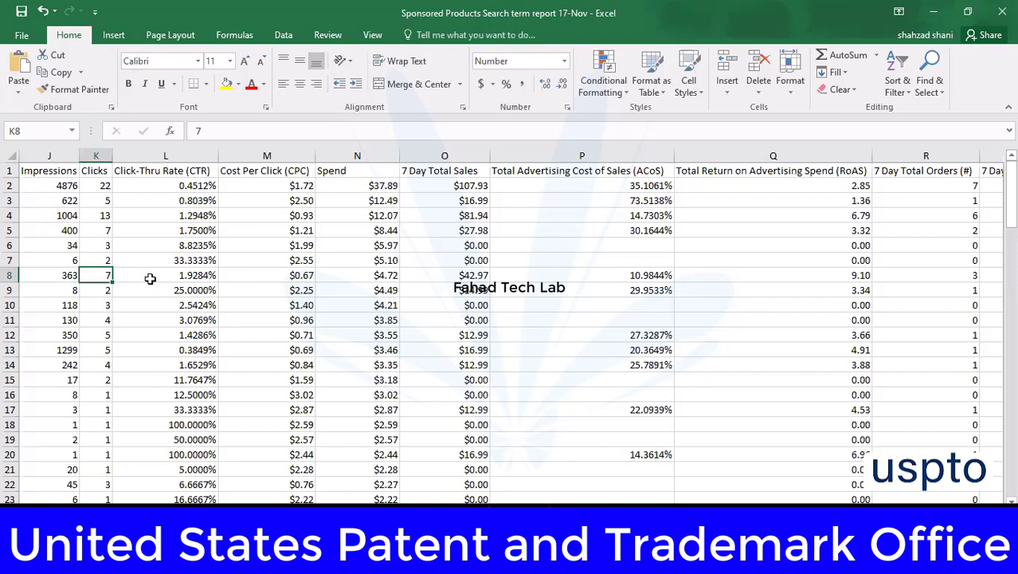
pyautogui.click(351, 277)
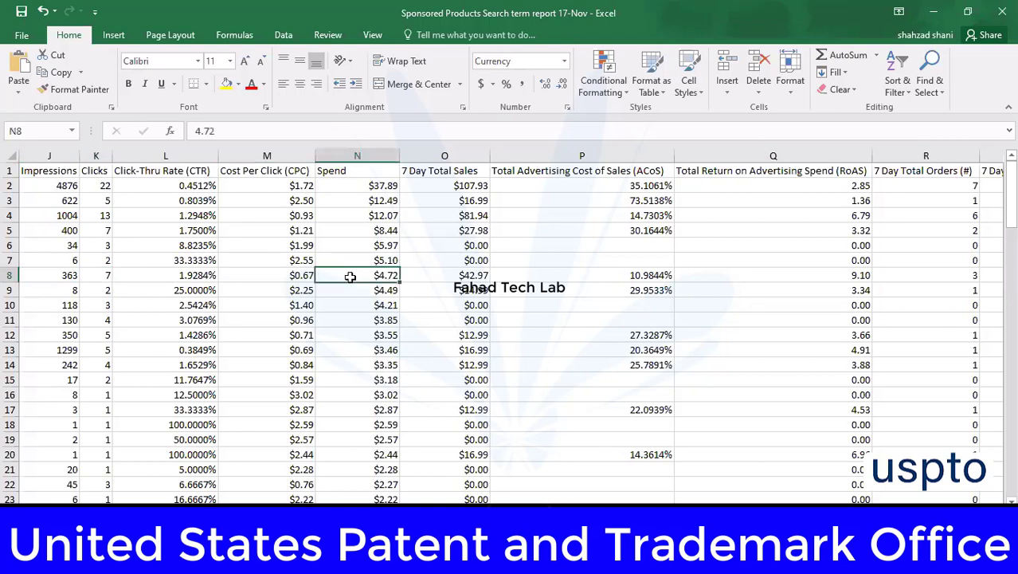
pyautogui.click(434, 278)
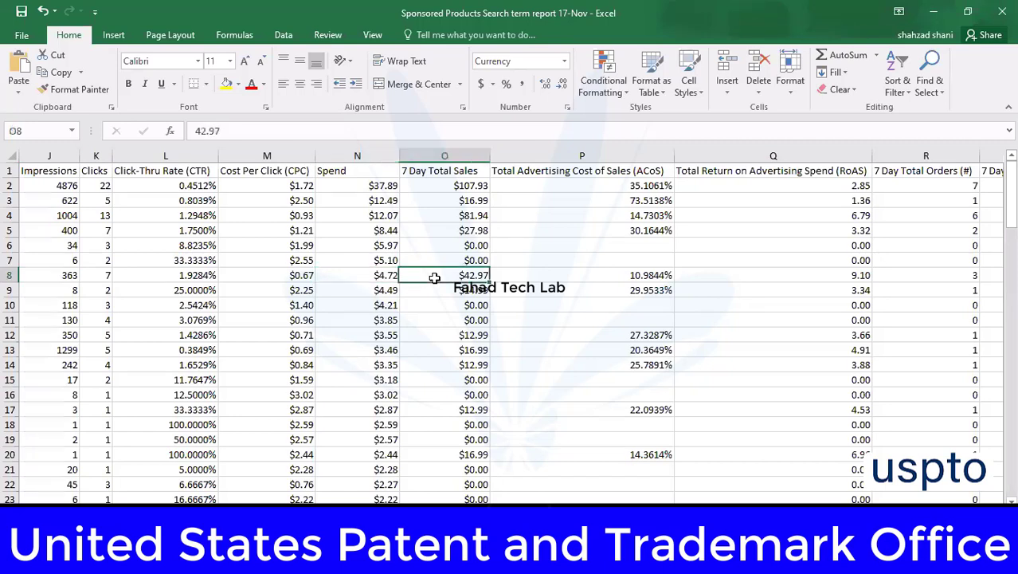
pyautogui.click(619, 278)
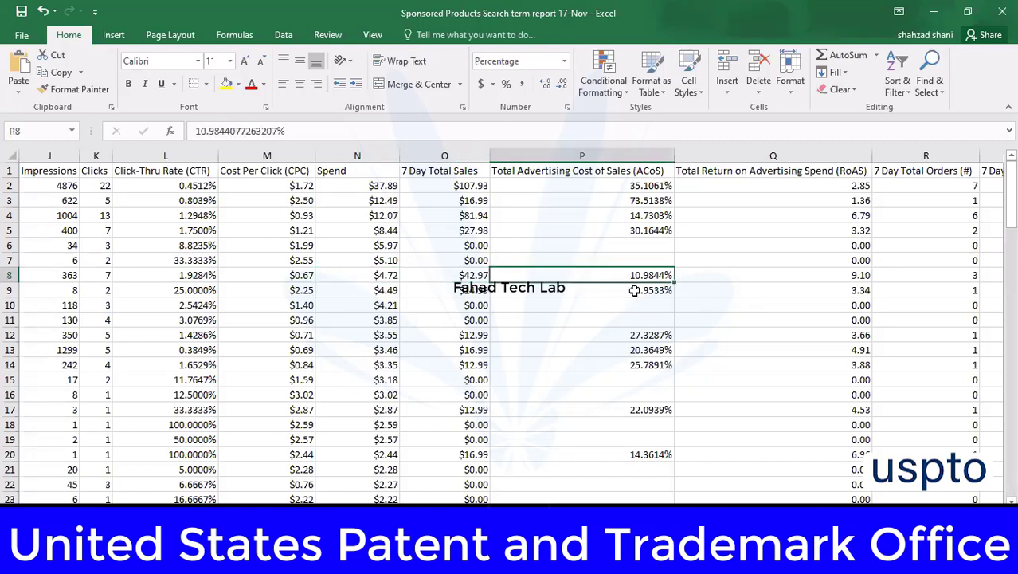
pyautogui.click(903, 277)
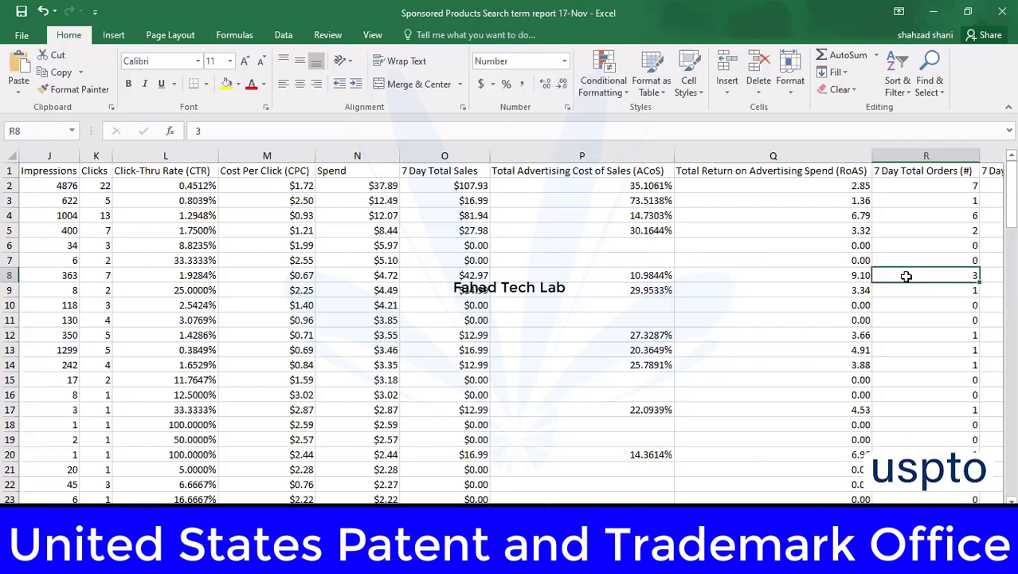
# Compare row 9's spend with row 8's spend, and check row 8's RoAS
pyautogui.click(358, 292)
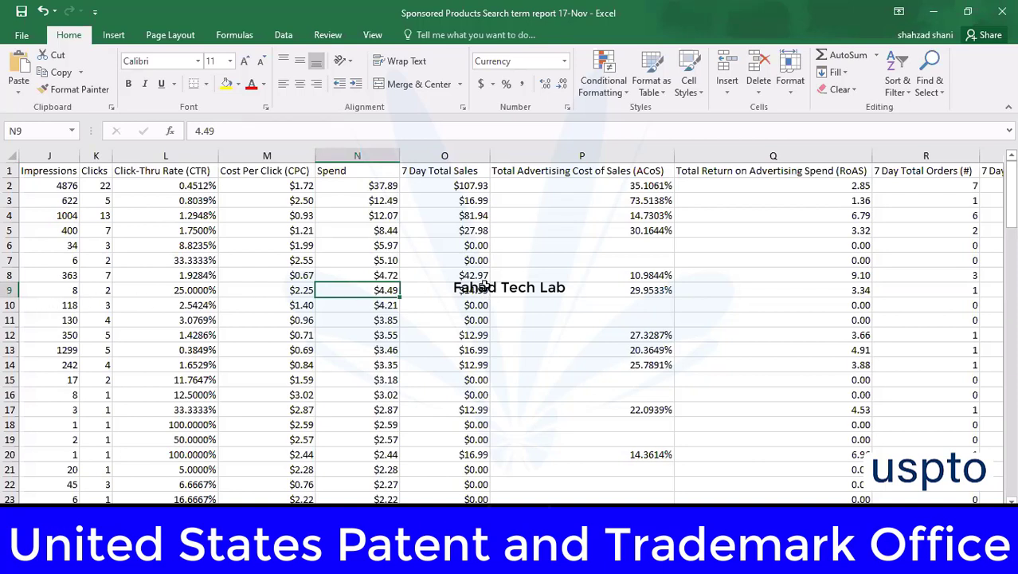
pyautogui.click(350, 277)
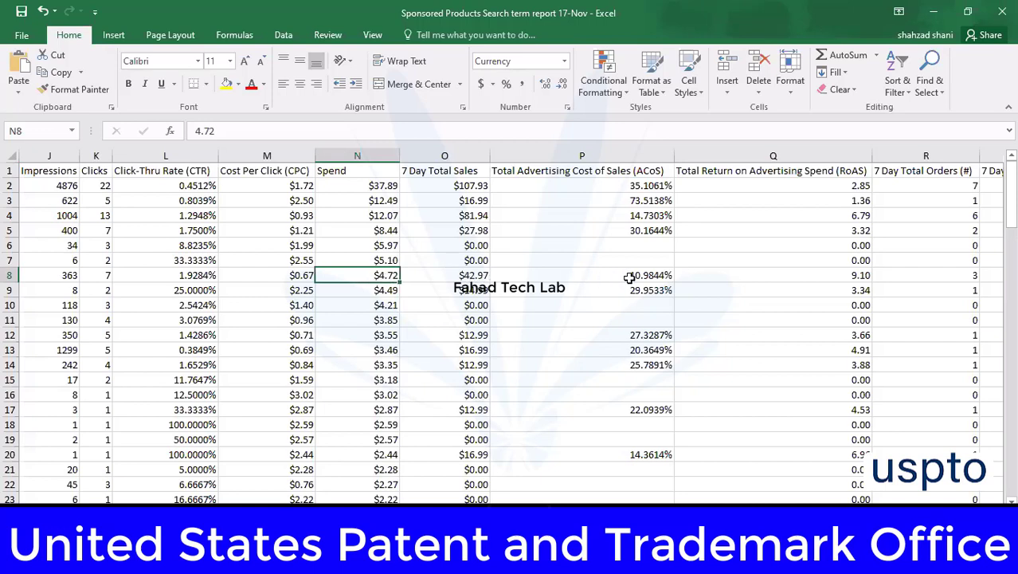
pyautogui.click(819, 278)
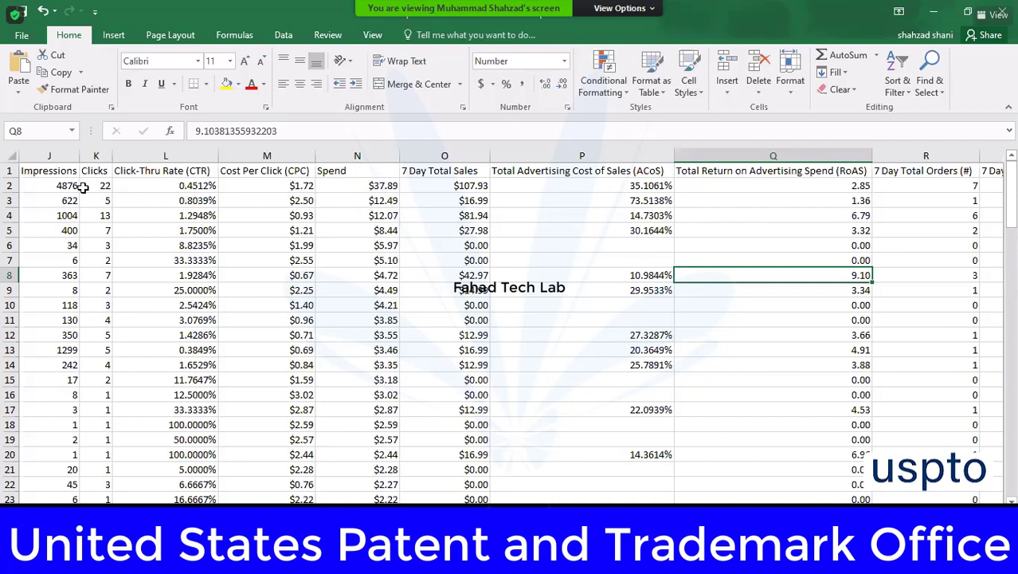
# Review row 2's ACoS in relation to its spend and 7-day total sales
pyautogui.click(359, 186)
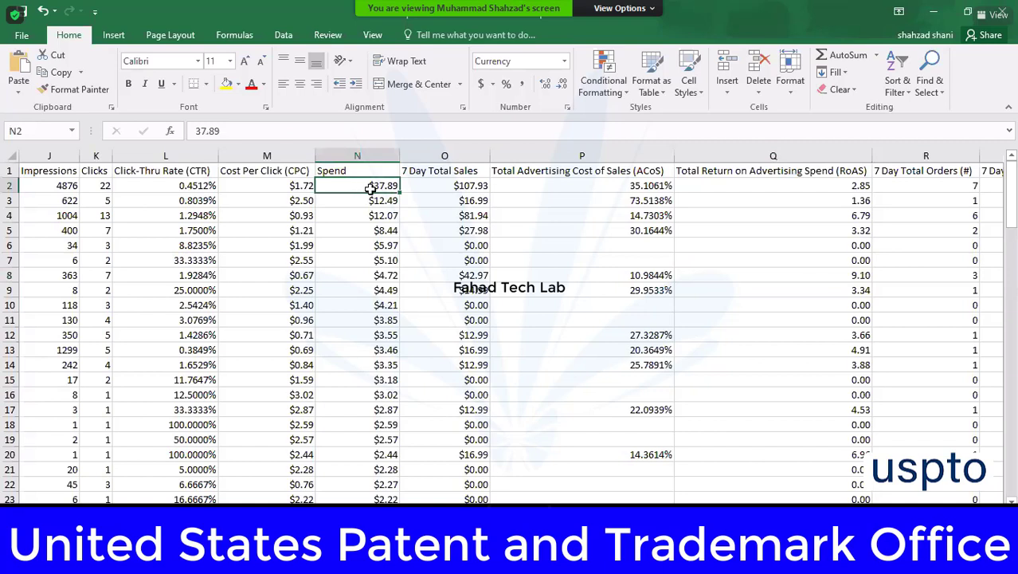
pyautogui.click(423, 186)
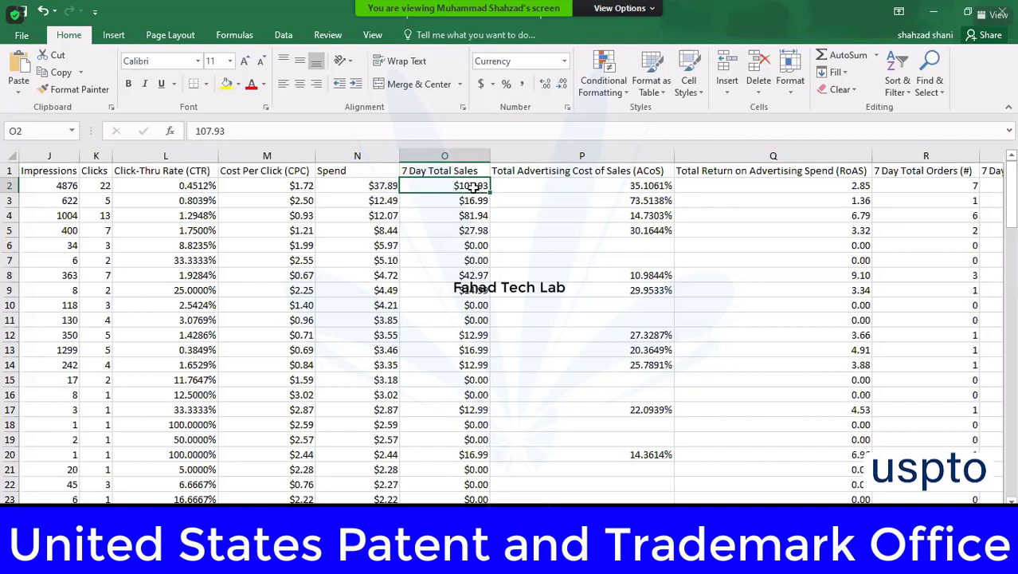
pyautogui.click(552, 190)
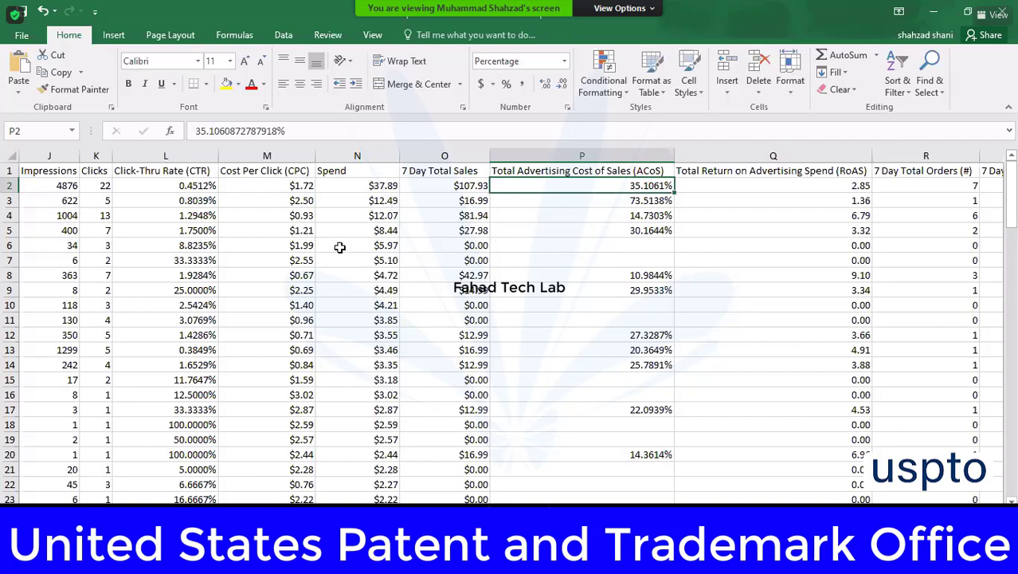
# Survey the Cost Per Click values down to row 22 and back up to row 4
pyautogui.click(262, 175)
pyautogui.click(267, 185)
pyautogui.click(278, 215)
pyautogui.click(278, 230)
pyautogui.click(280, 258)
pyautogui.click(280, 290)
pyautogui.click(281, 319)
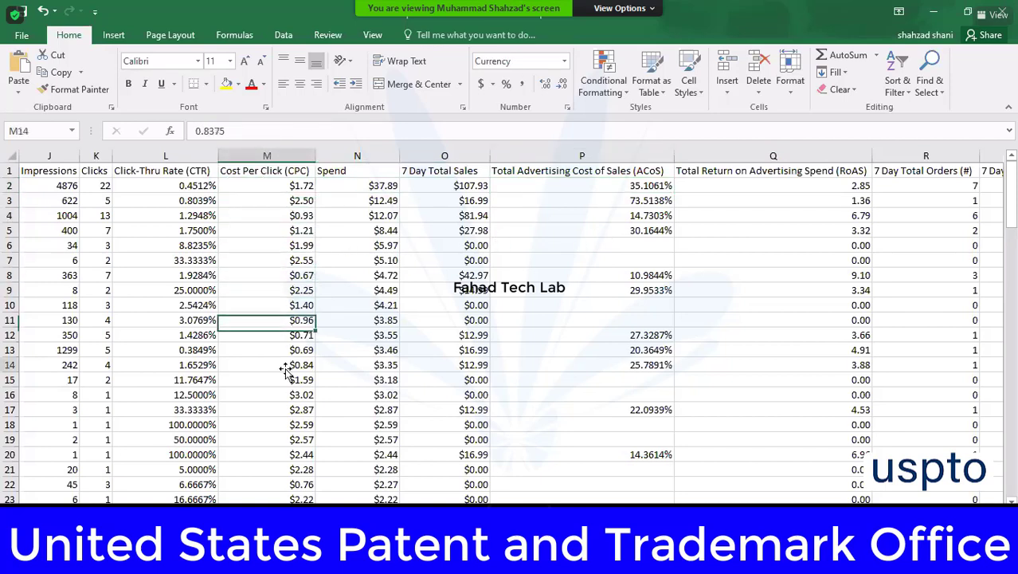
pyautogui.click(283, 364)
pyautogui.click(286, 424)
pyautogui.click(276, 484)
pyautogui.click(285, 469)
pyautogui.click(283, 410)
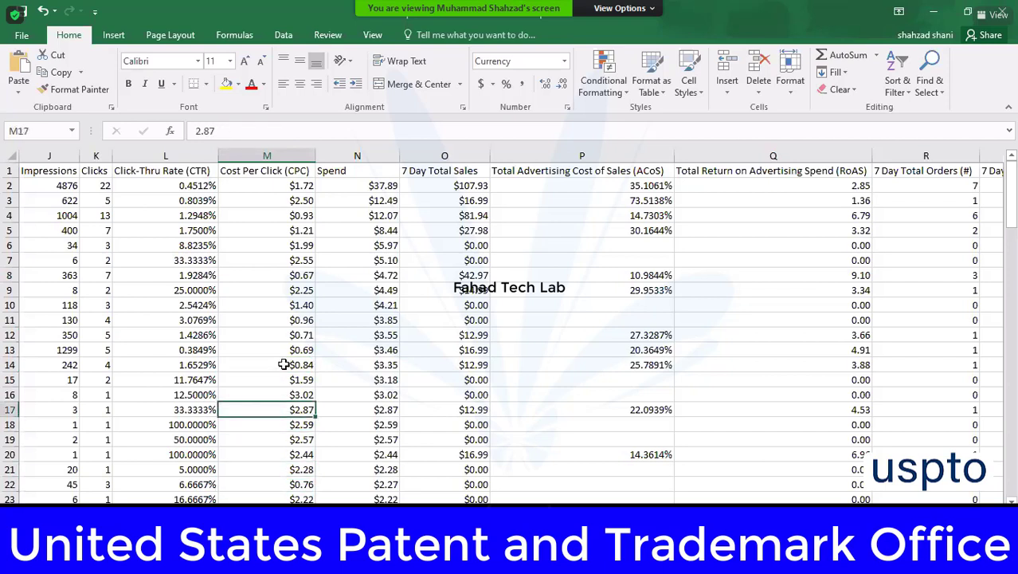
pyautogui.click(281, 364)
pyautogui.click(275, 320)
pyautogui.click(271, 289)
pyautogui.click(269, 275)
pyautogui.click(269, 244)
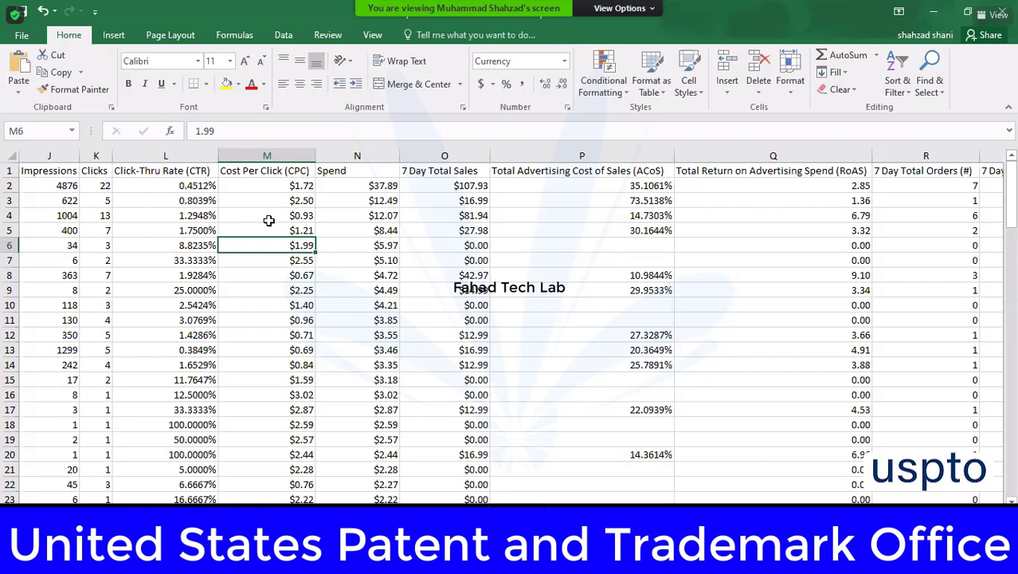
pyautogui.press('Up')
pyautogui.press('Up')
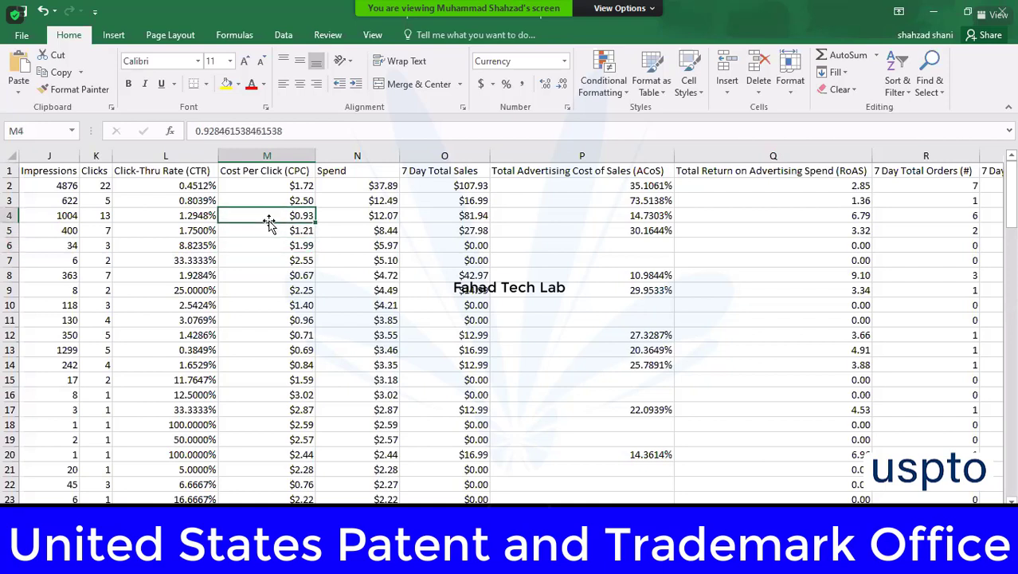
# Relate row 2's clicks and cost per click to its spend
pyautogui.press('Up')
pyautogui.press('Left')
pyautogui.press('Left')
pyautogui.press('Up')
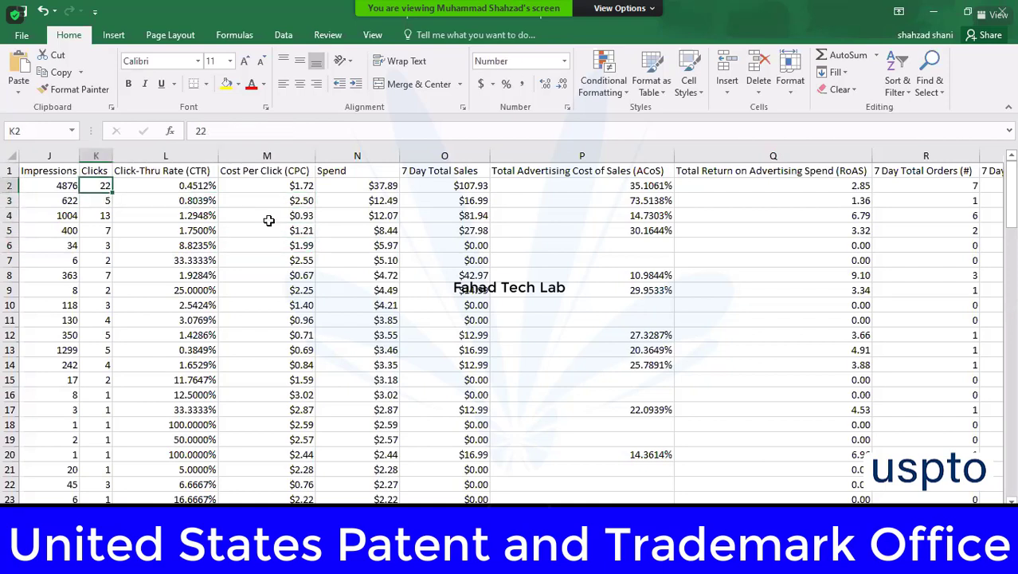
pyautogui.press('Right')
pyautogui.press('Right')
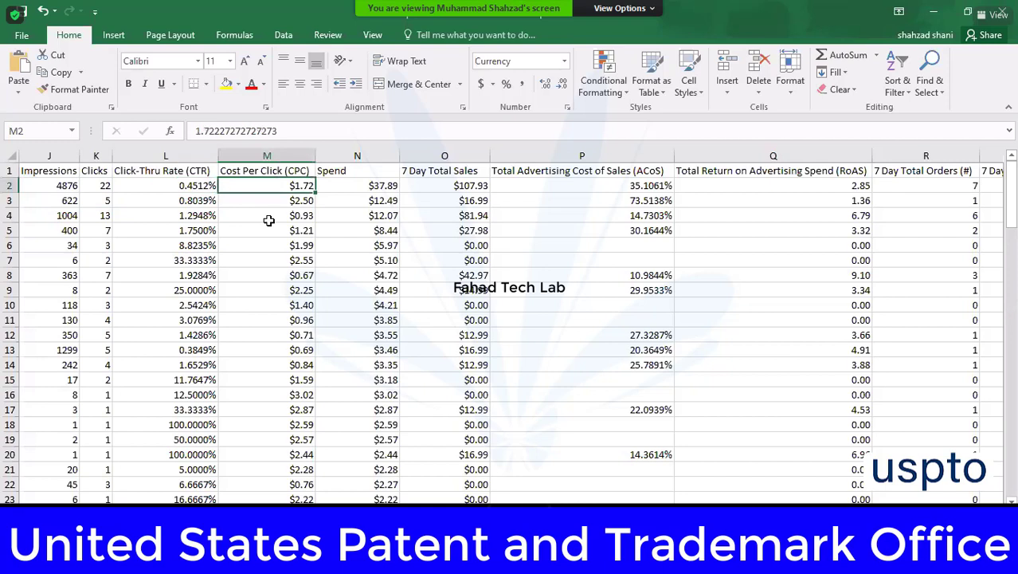
pyautogui.press('Right')
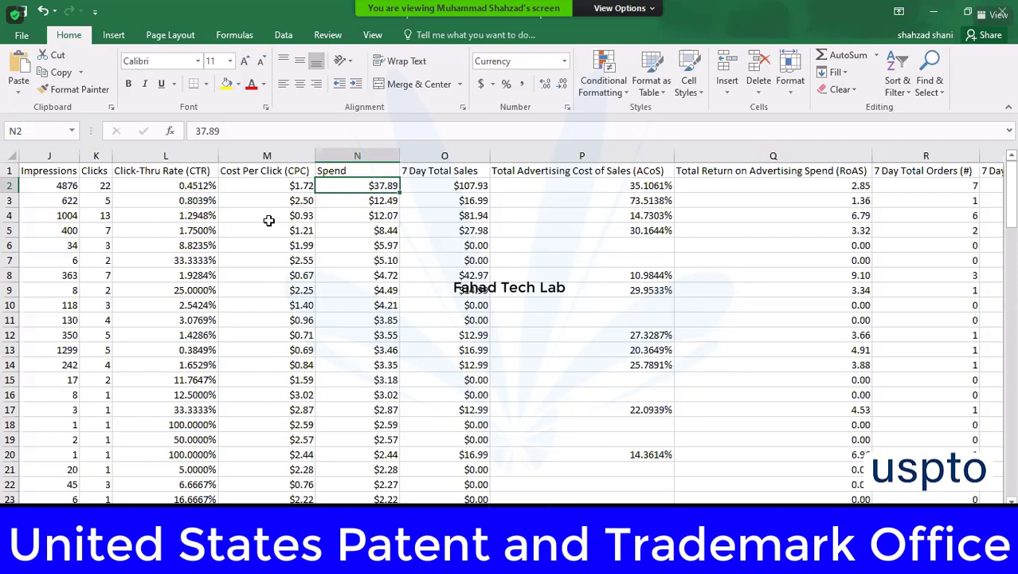
# Compare the ACoS values of the three highest-spend search terms in rows 2 to 4
pyautogui.click(545, 205)
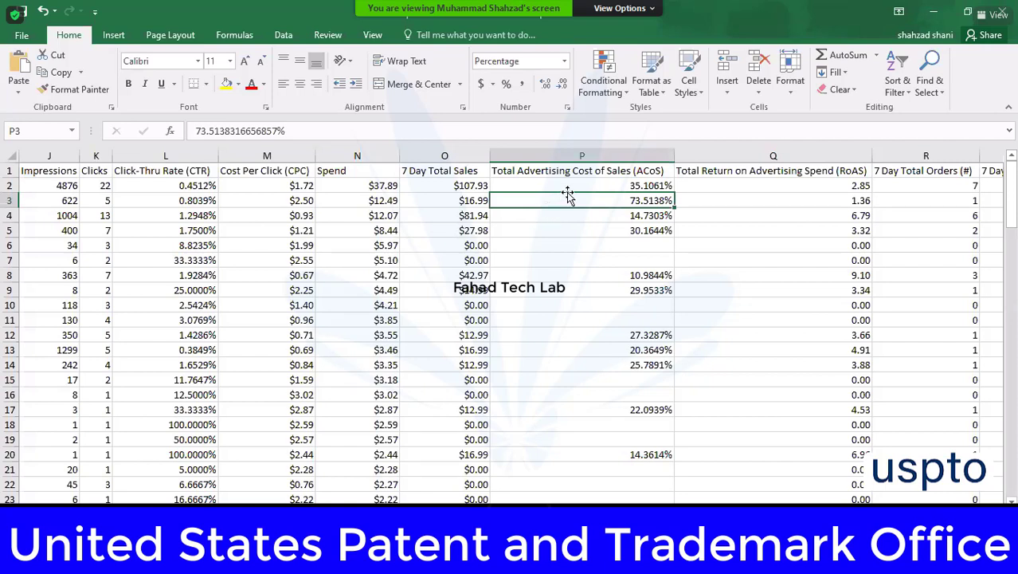
pyautogui.click(568, 184)
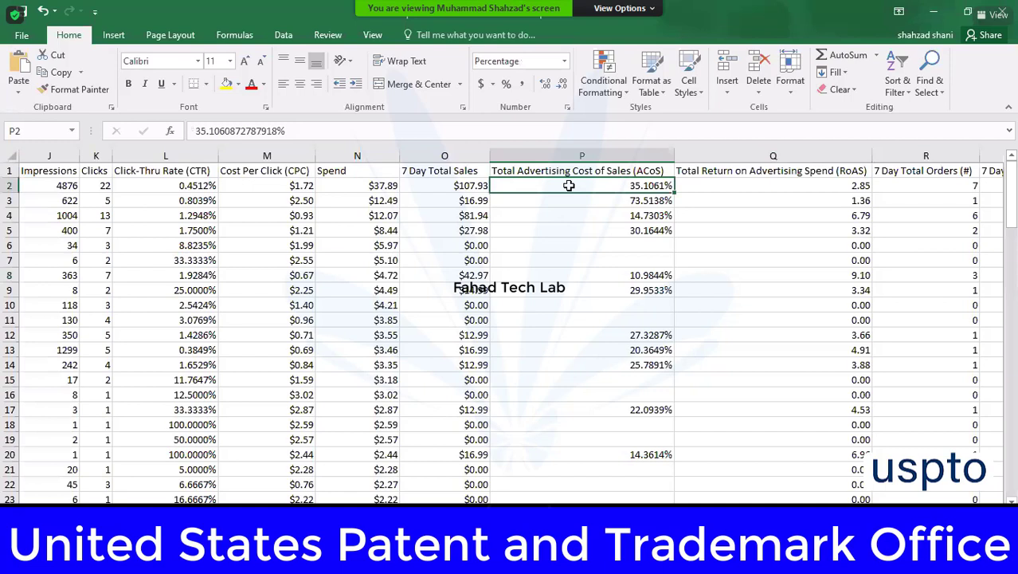
pyautogui.click(575, 220)
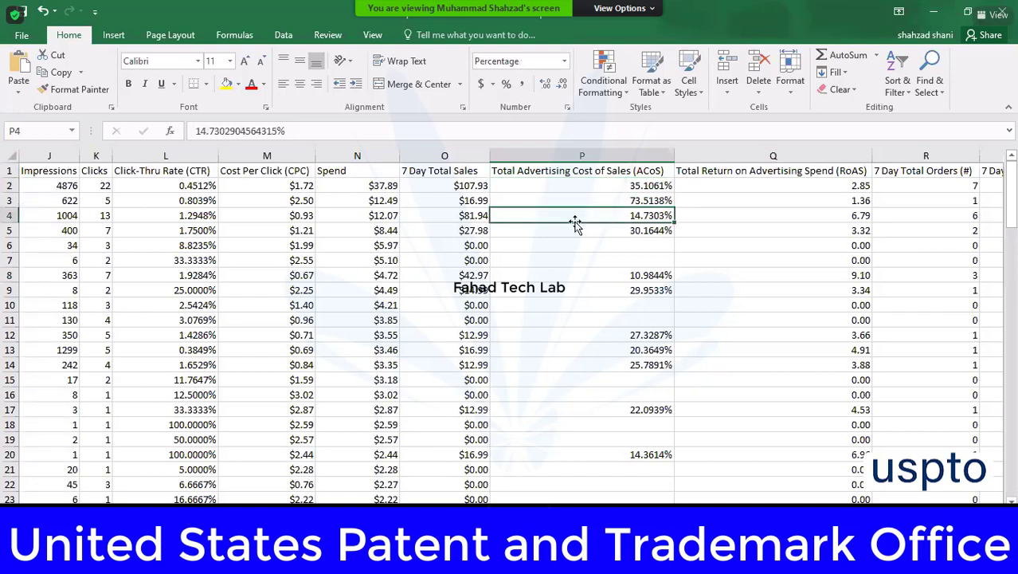
pyautogui.moveTo(575, 186); pyautogui.dragTo(572, 215)
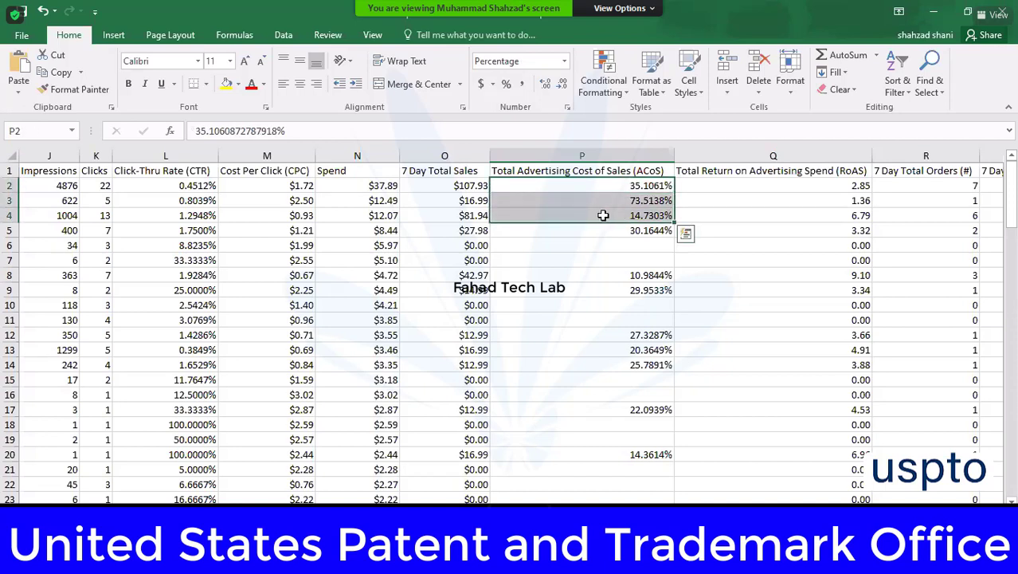
pyautogui.click(603, 215)
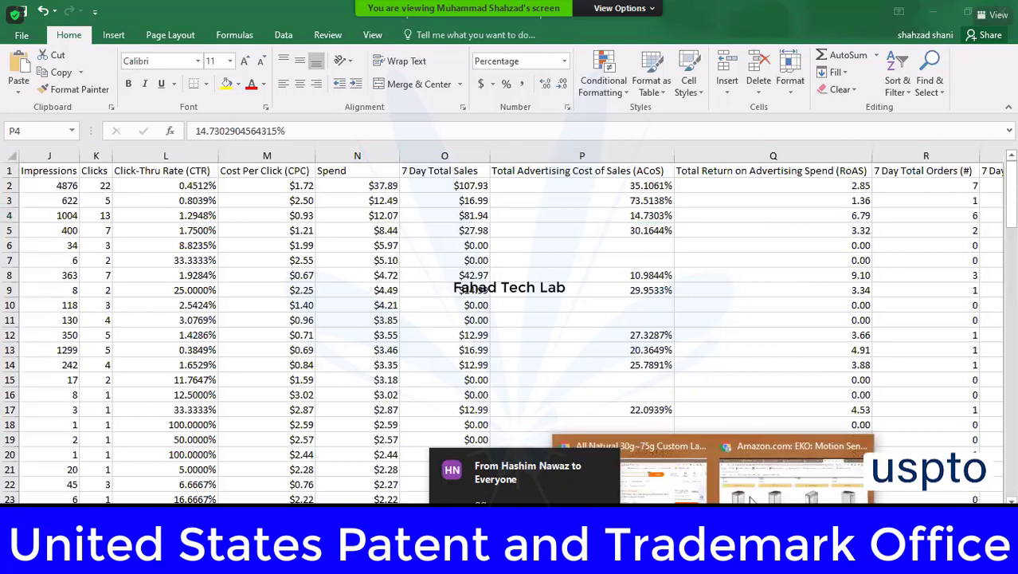
# Switch to the Chrome window with Amazon's EKO Motion Sensor Trash Cans store page and view the page from its beginning
pyautogui.click(852, 446)
pyautogui.scroll(5, 325, 177)
pyautogui.scroll(2, 325, 180)
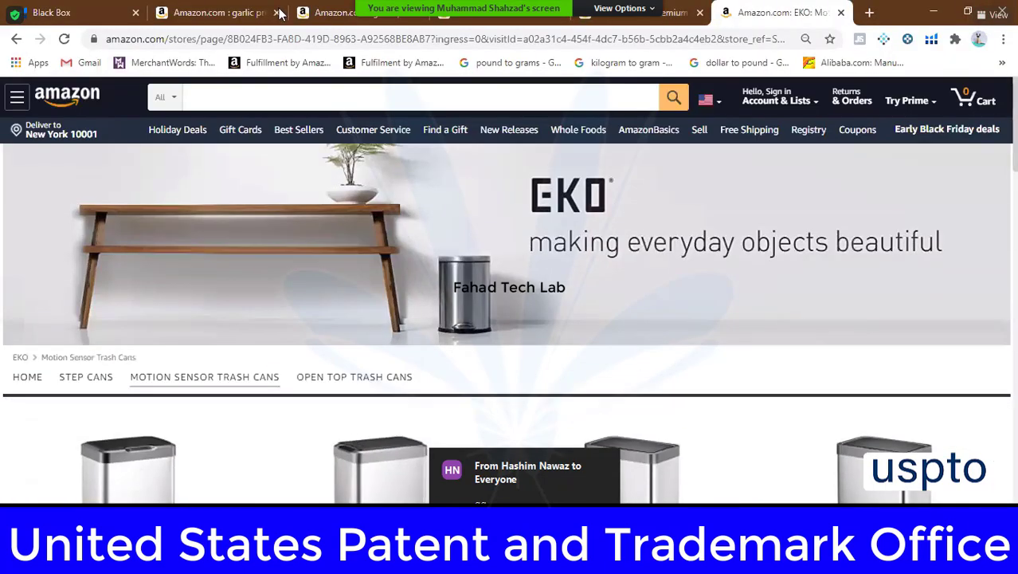
# Switch to the Helium 10 page and open the Magnet keyword research tool
pyautogui.click(51, 12)
pyautogui.moveTo(26, 176)
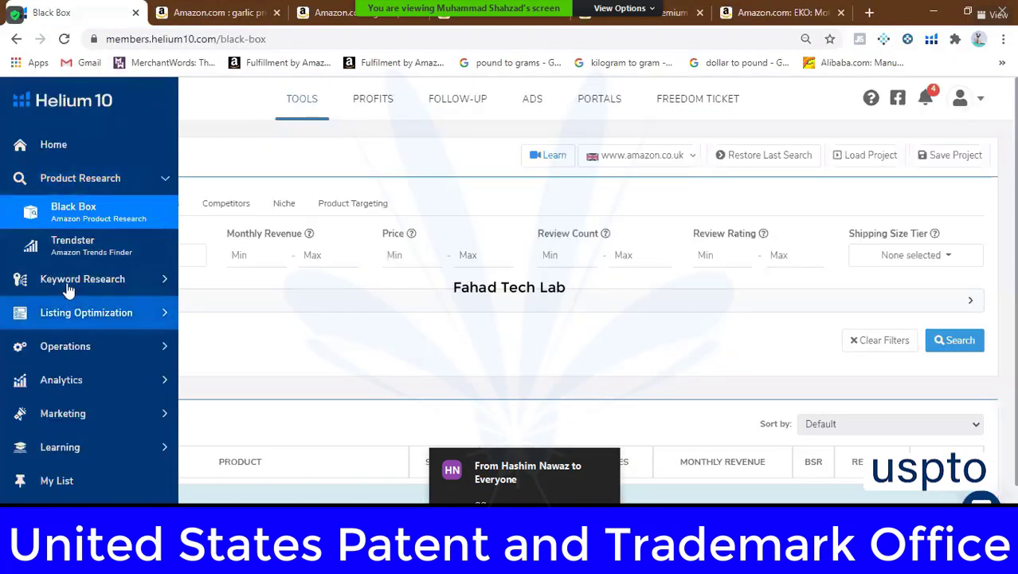
pyautogui.click(69, 283)
pyautogui.click(70, 275)
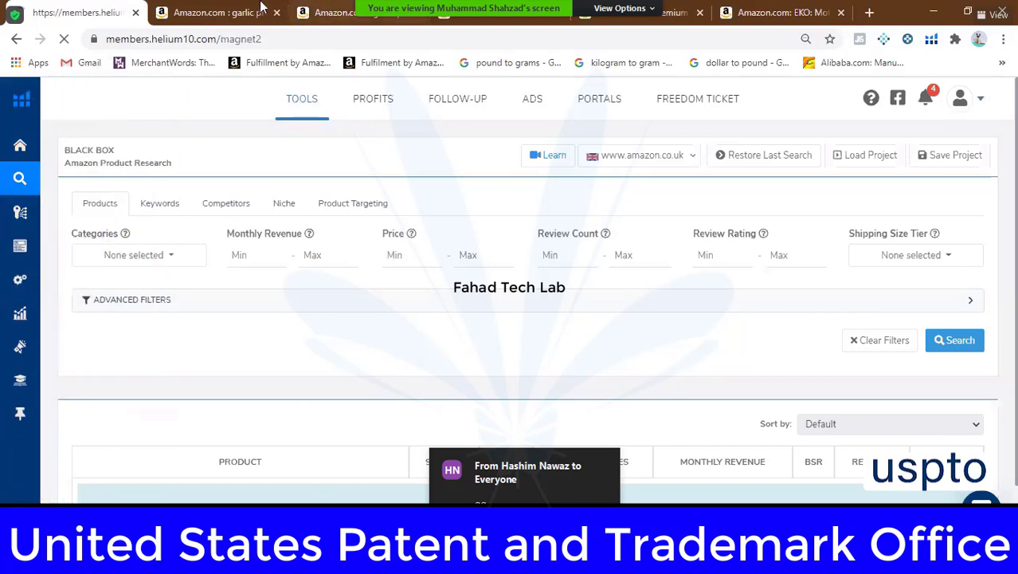
# Copy the search term "garlic press" from the Amazon search results page
pyautogui.click(219, 12)
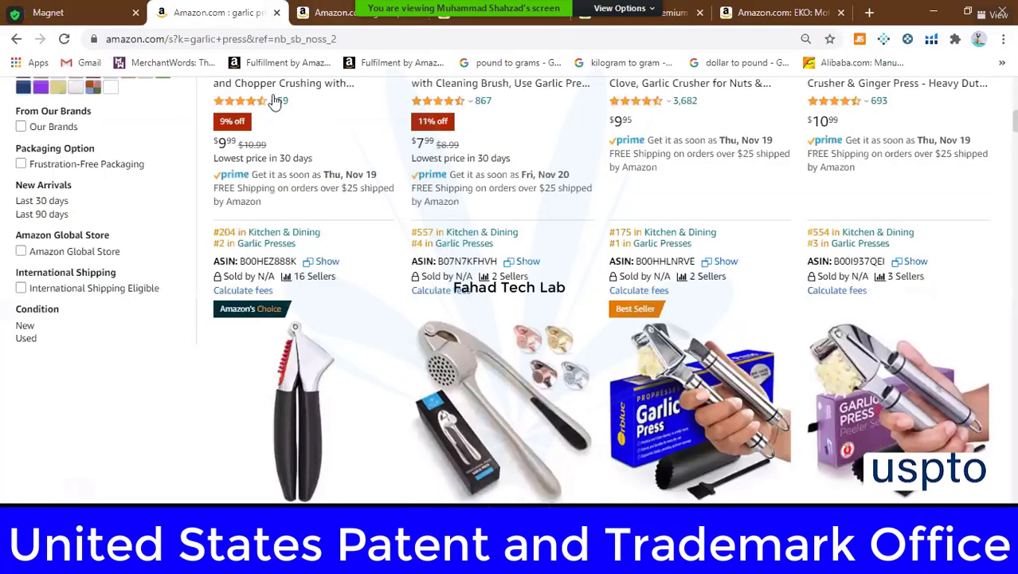
pyautogui.scroll(10, 170, 100)
pyautogui.hotkey('ctrl', 'a')
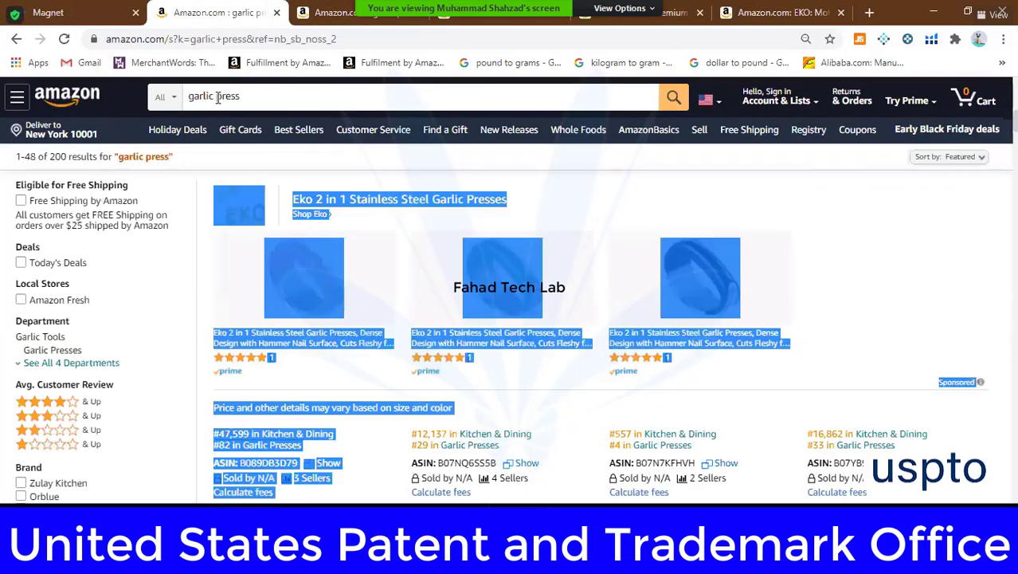
pyautogui.tripleClick(218, 97)
pyautogui.hotkey('ctrl', 'c')
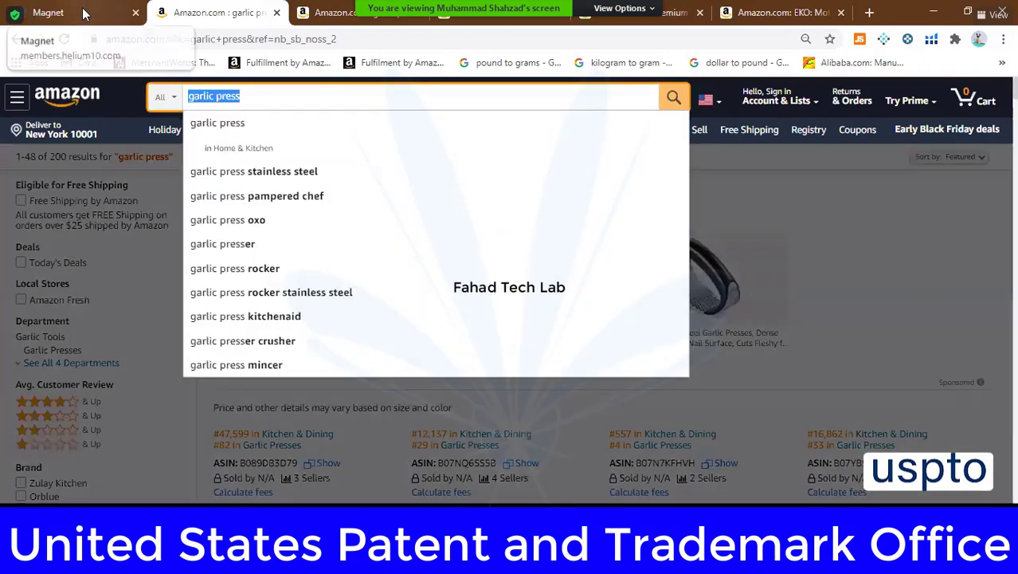
# Get keywords in Magnet for the seed keyword "garlic press"
pyautogui.click(84, 14)
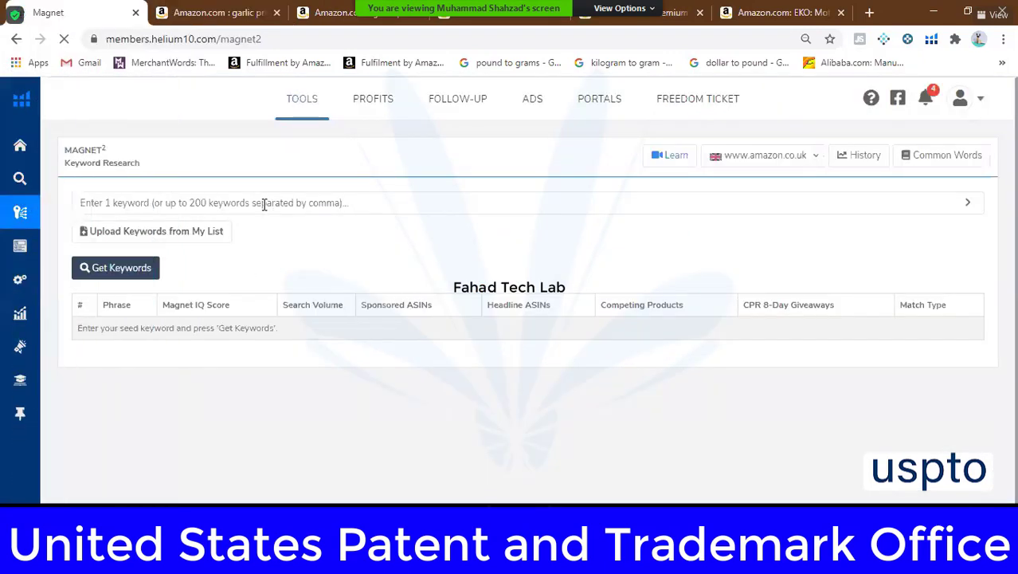
pyautogui.click(265, 203)
pyautogui.hotkey('ctrl', 'v')
pyautogui.click(156, 268)
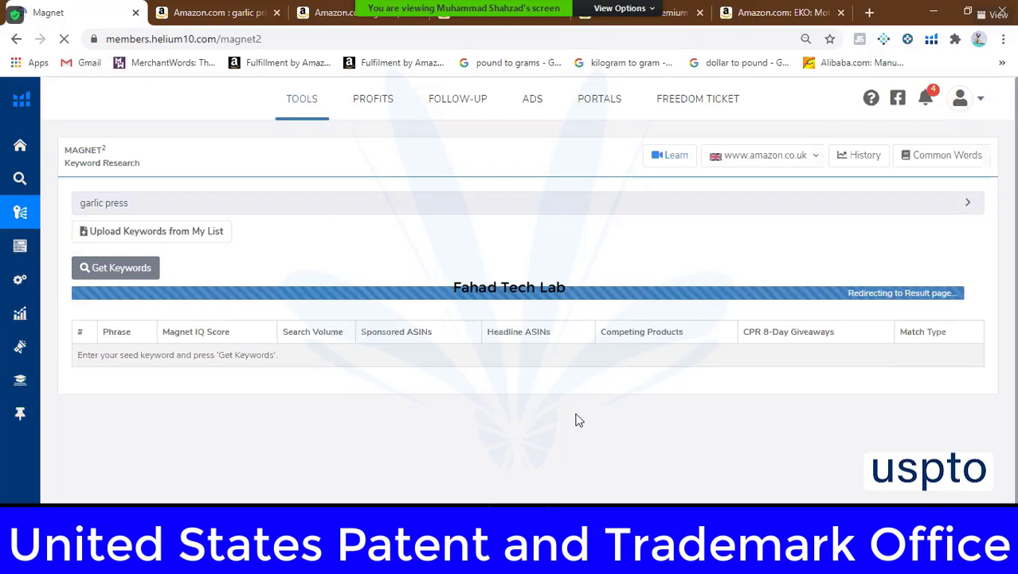
# Glance at the Excel report, return to the Magnet results and read the first two suggested phrases
pyautogui.hotkey('alt', 'Tab')
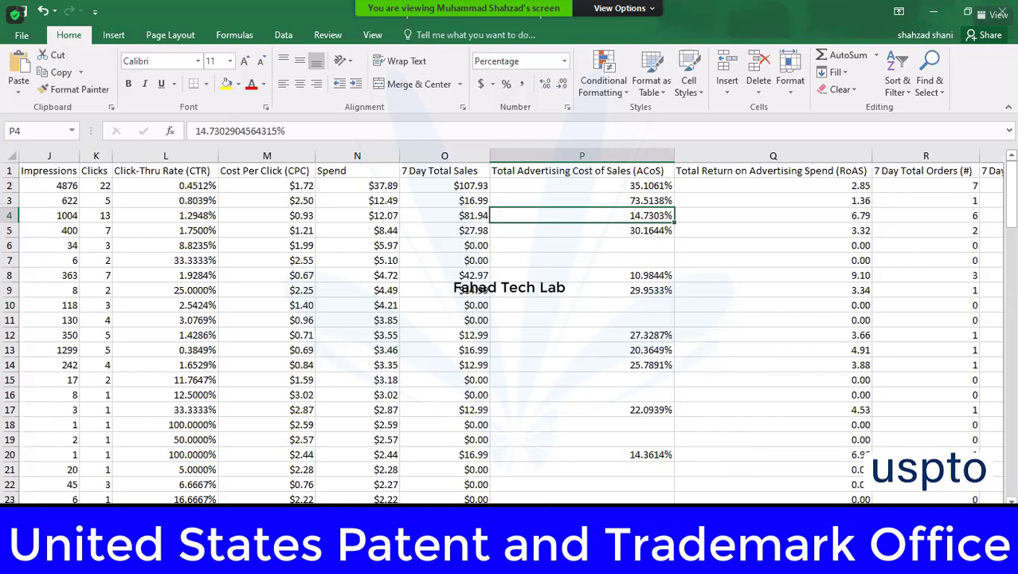
pyautogui.moveTo(713, 562)
pyautogui.click(788, 474)
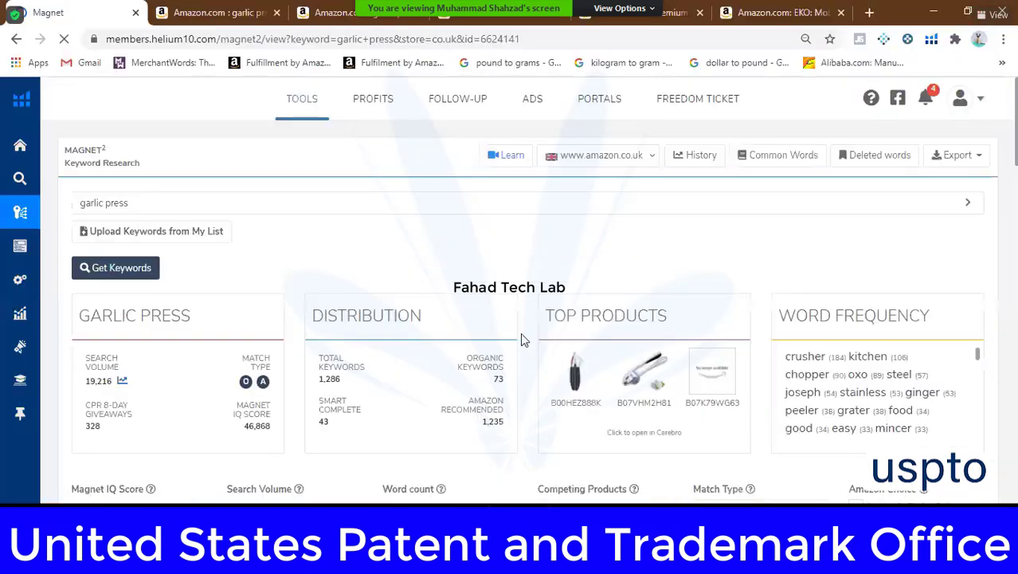
pyautogui.scroll(-5, 272, 265)
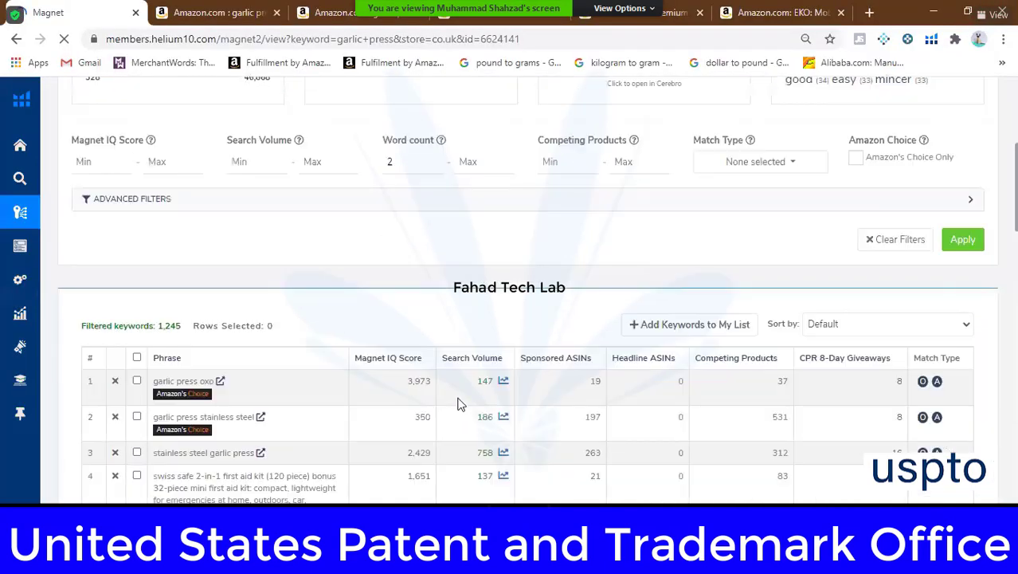
pyautogui.scroll(-2, 391, 359)
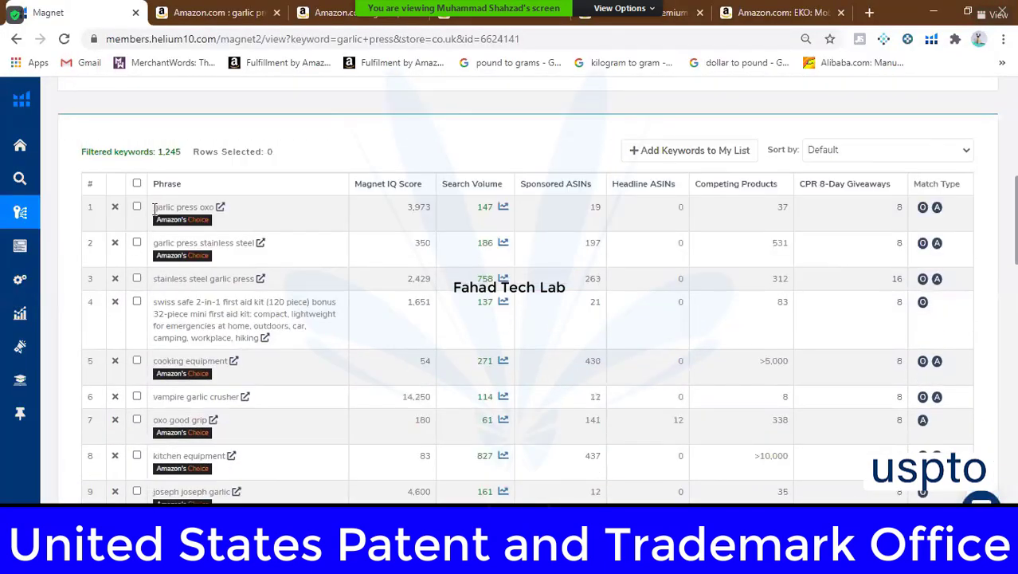
pyautogui.moveTo(158, 207); pyautogui.dragTo(248, 244)
# Examine the phrases "garlic press crusher", "steel garlic press" and "strong garlic press", including the search volume of "garlic press crusher"
pyautogui.scroll(-3, 204, 340)
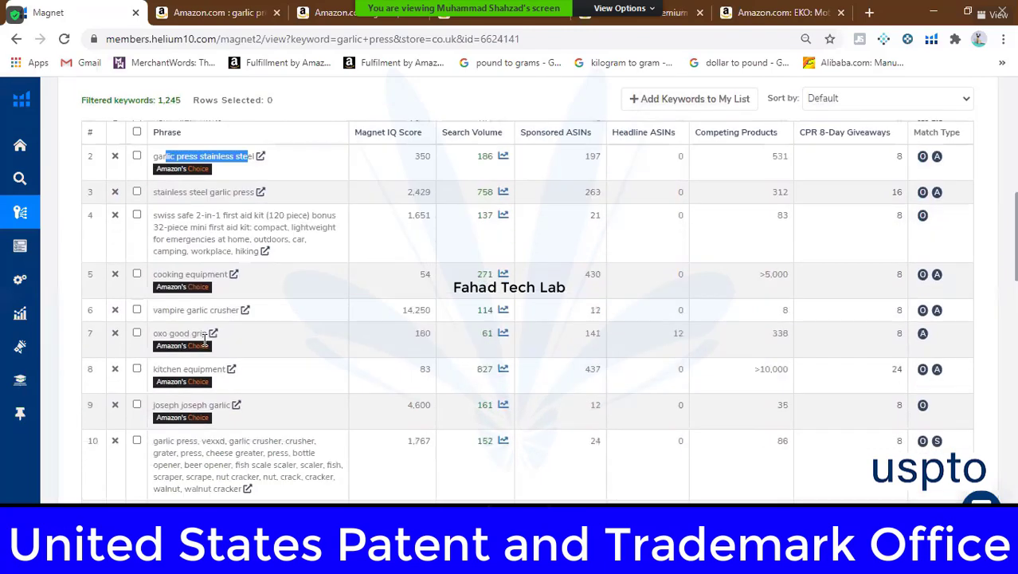
pyautogui.scroll(-3, 171, 353)
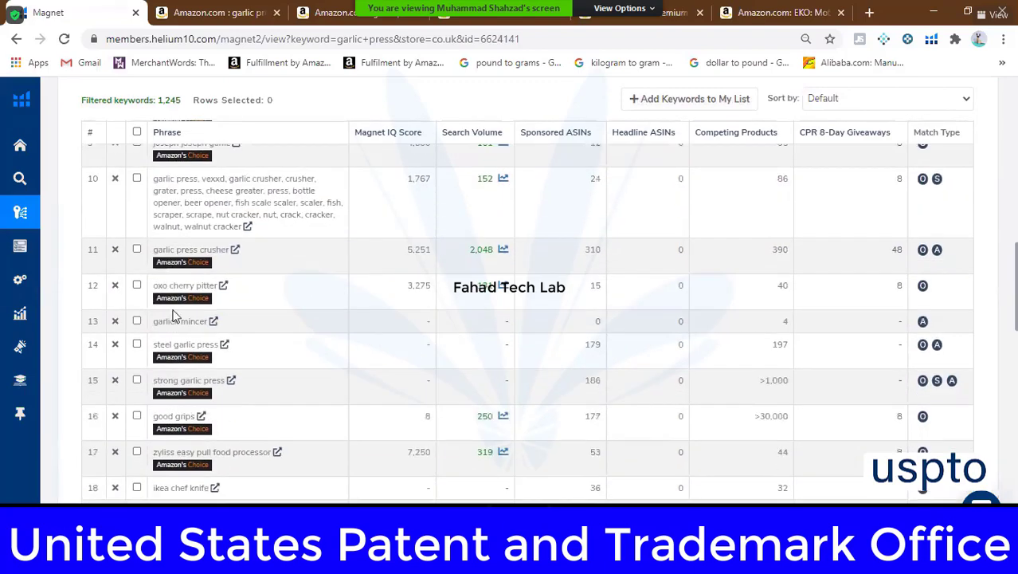
pyautogui.moveTo(163, 249); pyautogui.dragTo(220, 245)
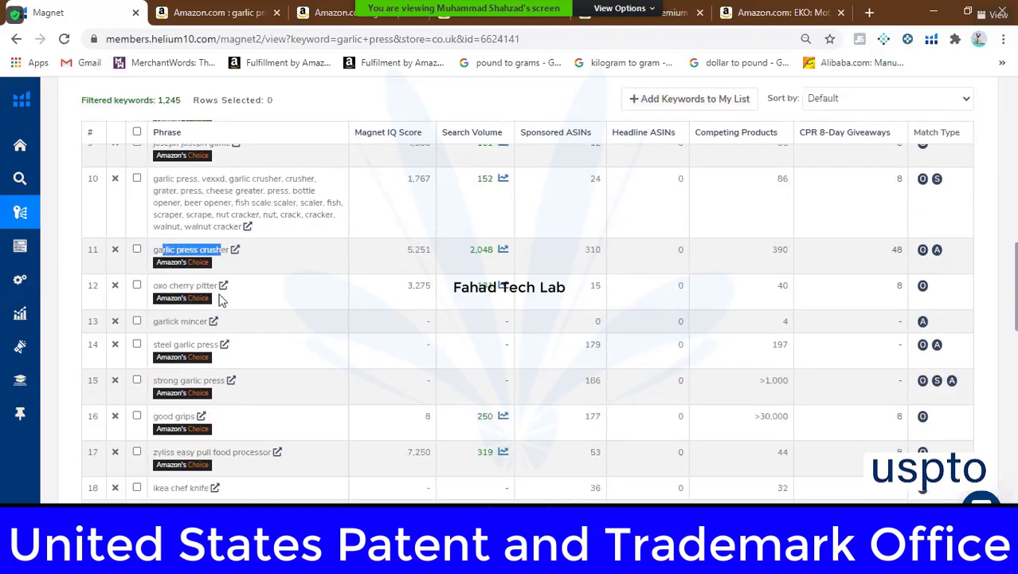
pyautogui.doubleClick(472, 251)
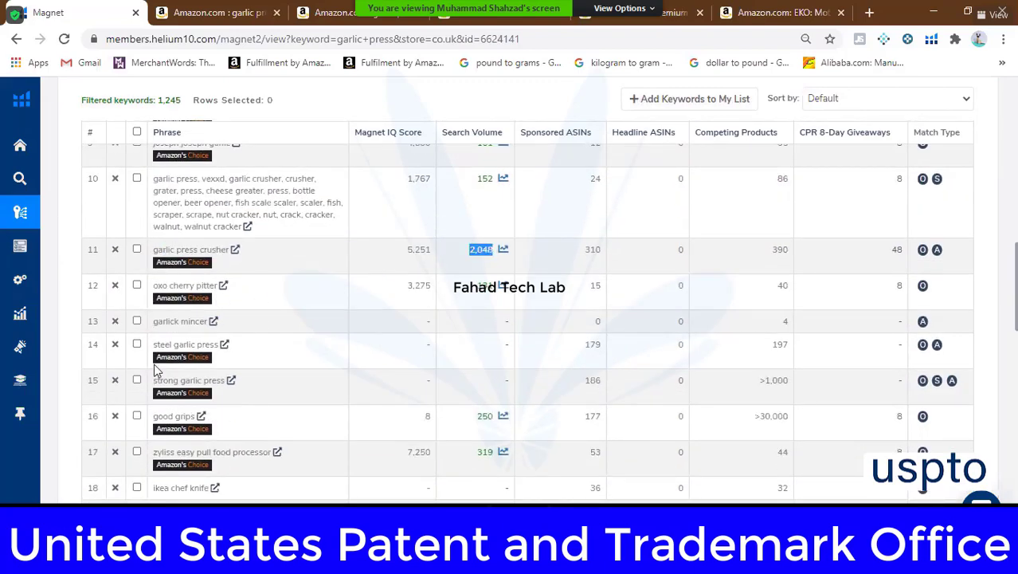
pyautogui.moveTo(154, 345); pyautogui.dragTo(212, 342)
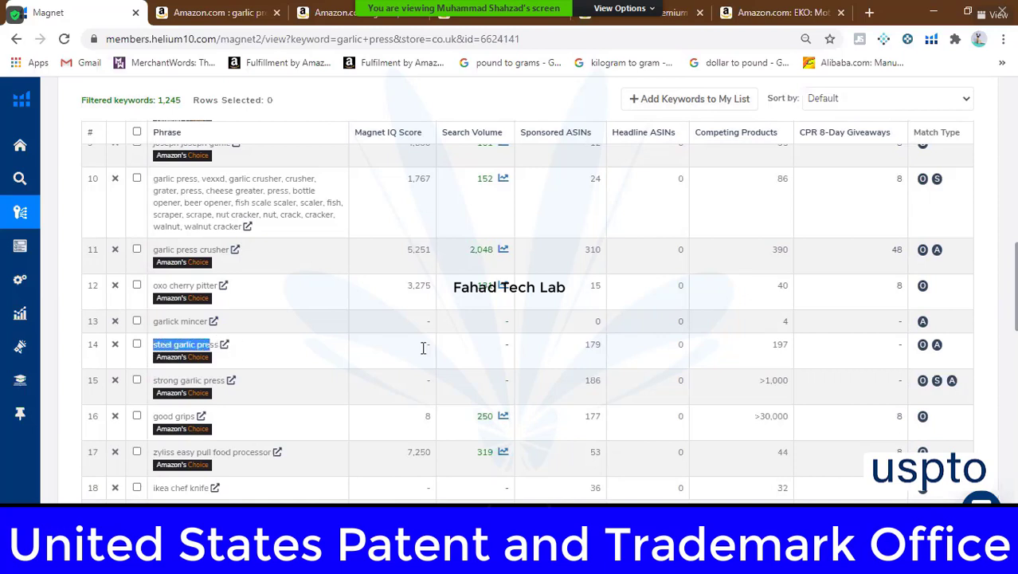
pyautogui.moveTo(154, 381); pyautogui.dragTo(228, 380)
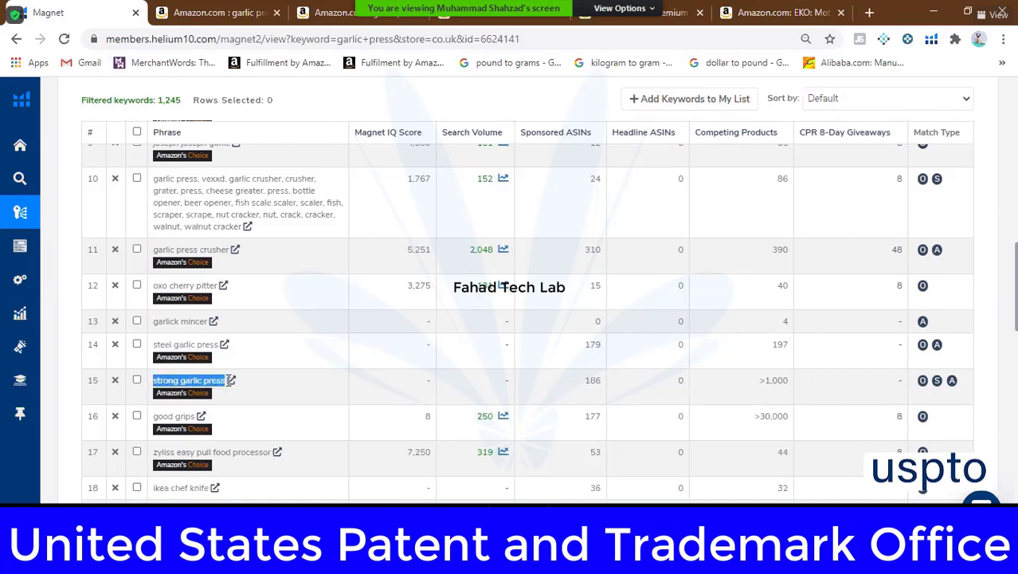
# Check the phrase "joseph joseph garlic rocker" and its search volume
pyautogui.scroll(-2, 170, 425)
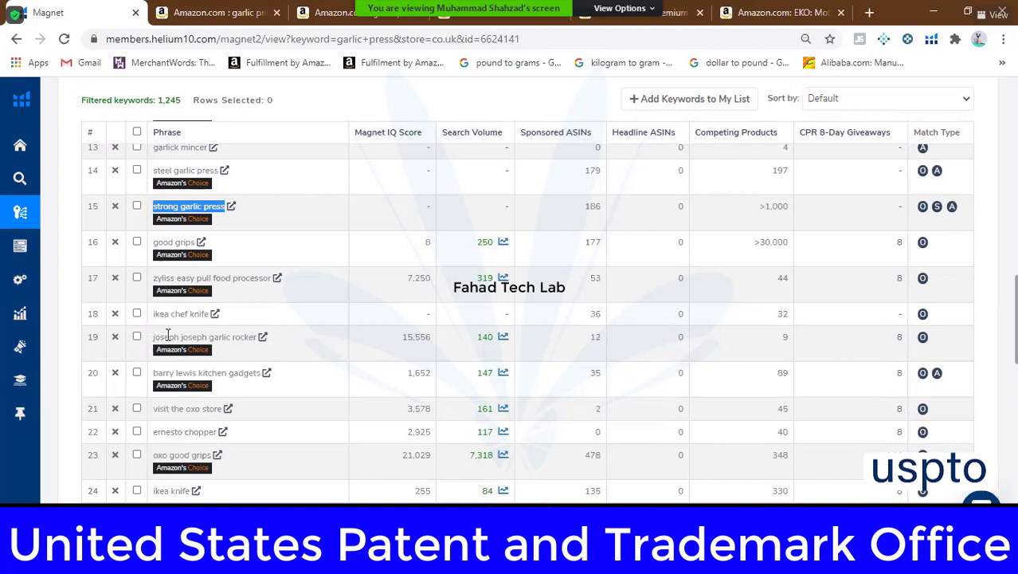
pyautogui.moveTo(178, 336); pyautogui.dragTo(237, 336)
pyautogui.click(235, 335)
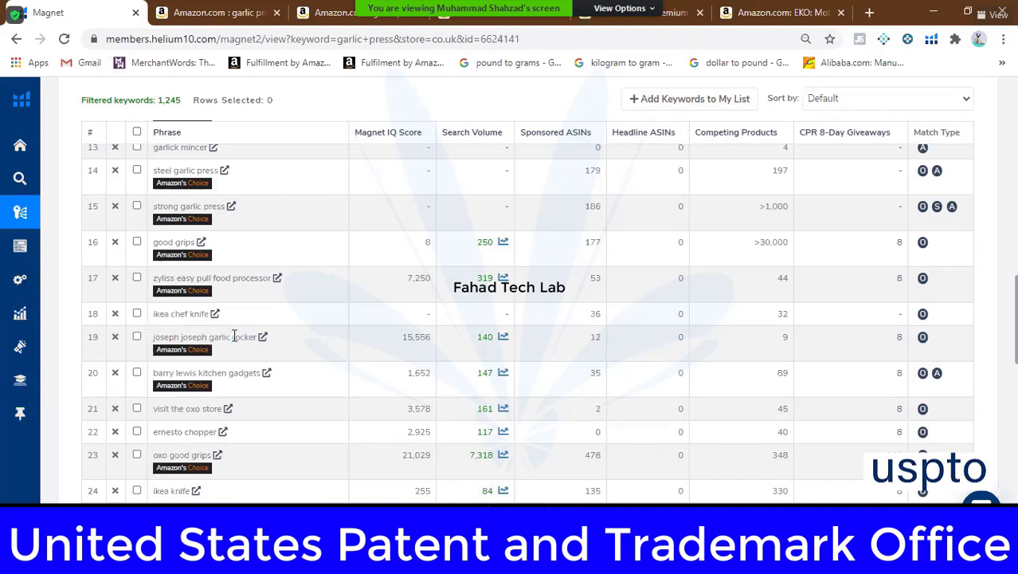
pyautogui.moveTo(472, 341); pyautogui.dragTo(487, 338)
pyautogui.scroll(-1, 357, 360)
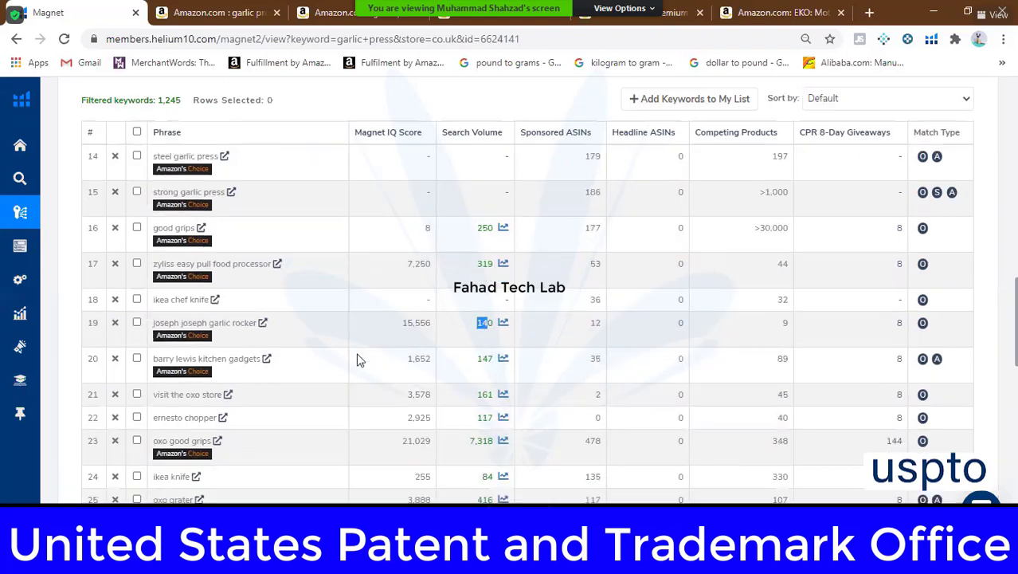
# Read the phrases "potato ricer joseph joseph", "garlic rocker press" and "garlic press rocker" further down the keyword list
pyautogui.scroll(-2, 357, 360)
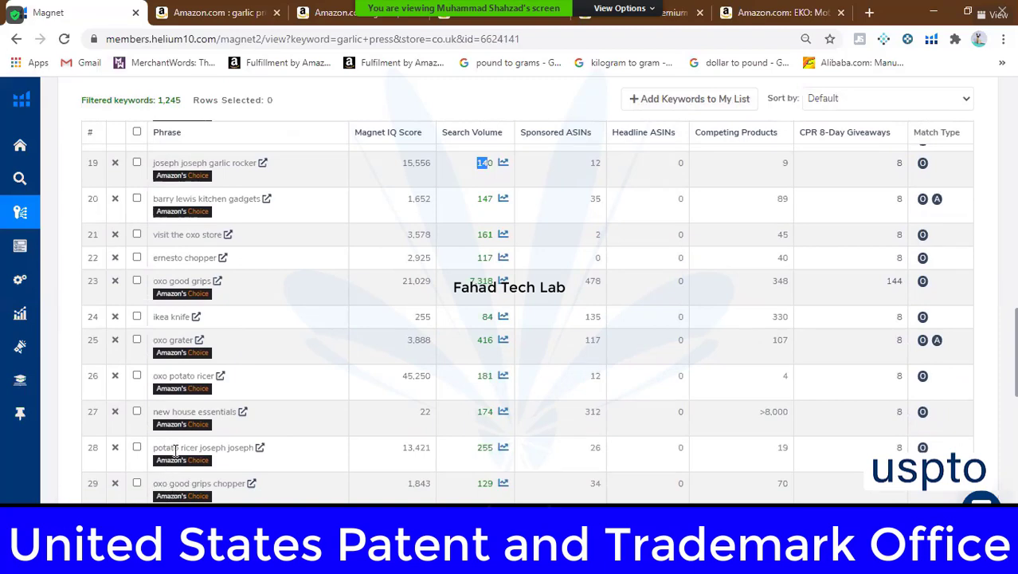
pyautogui.moveTo(157, 450); pyautogui.dragTo(228, 450)
pyautogui.scroll(-2, 227, 438)
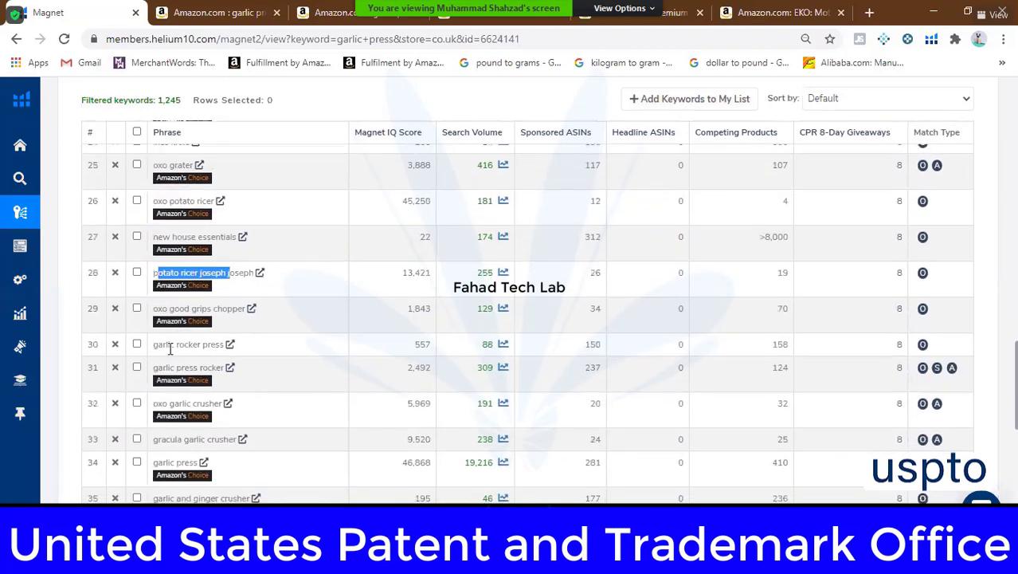
pyautogui.moveTo(153, 344); pyautogui.dragTo(221, 344)
pyautogui.moveTo(157, 367); pyautogui.dragTo(218, 369)
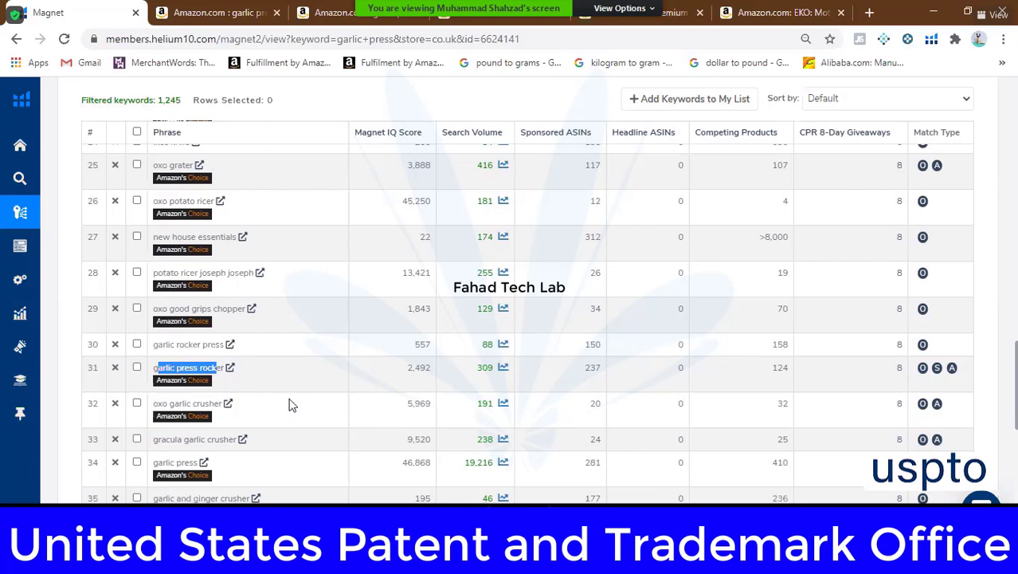
# Revisit the Amazon results for "garlic press" and return to the start of the Magnet keyword list
pyautogui.scroll(15, 328, 385)
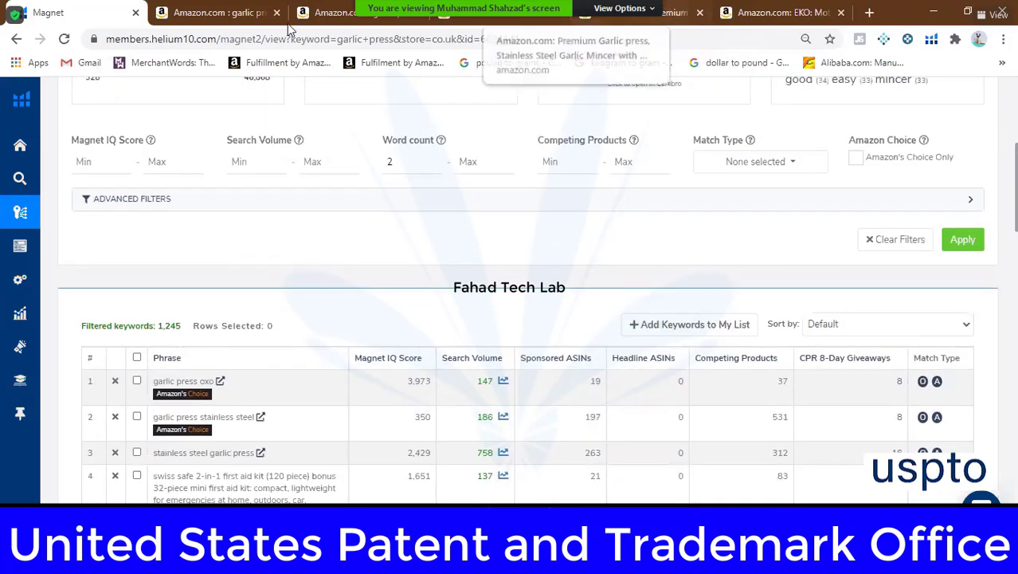
pyautogui.click(211, 12)
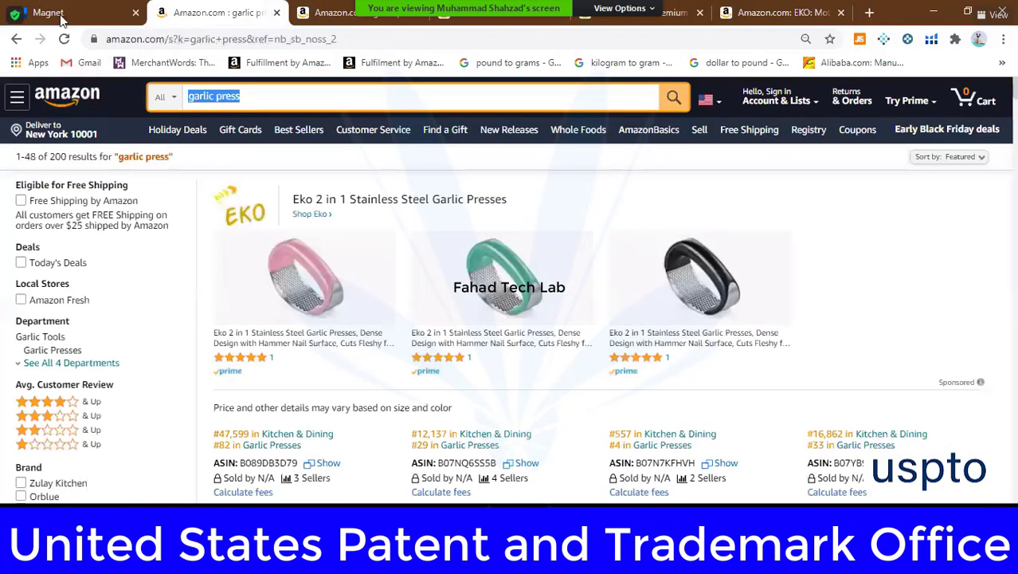
pyautogui.hotkey('ctrl', '1')
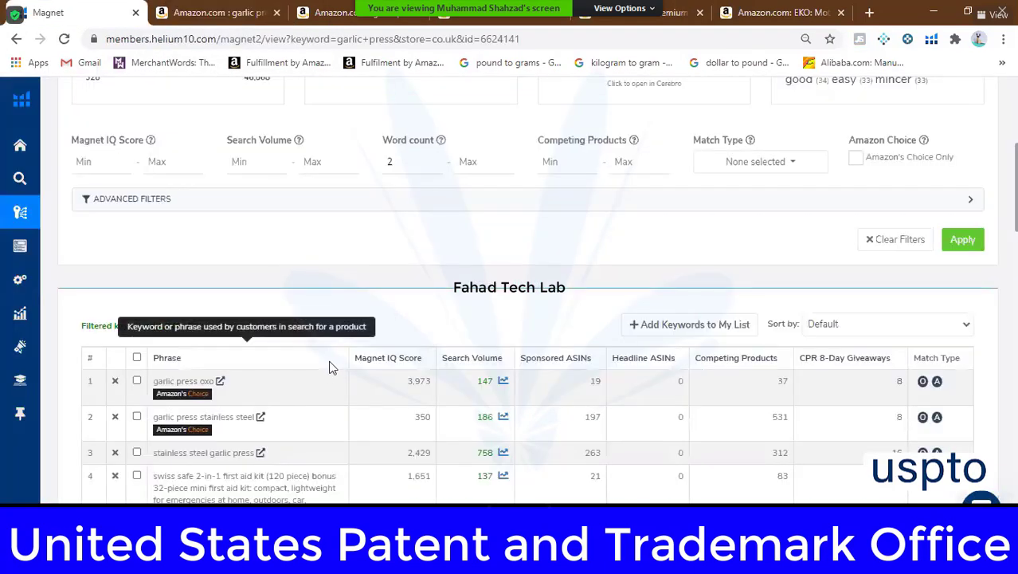
# View the Search Volume History chart of the phrase "stainless steel garlic press" and close it
pyautogui.scroll(-3, 330, 366)
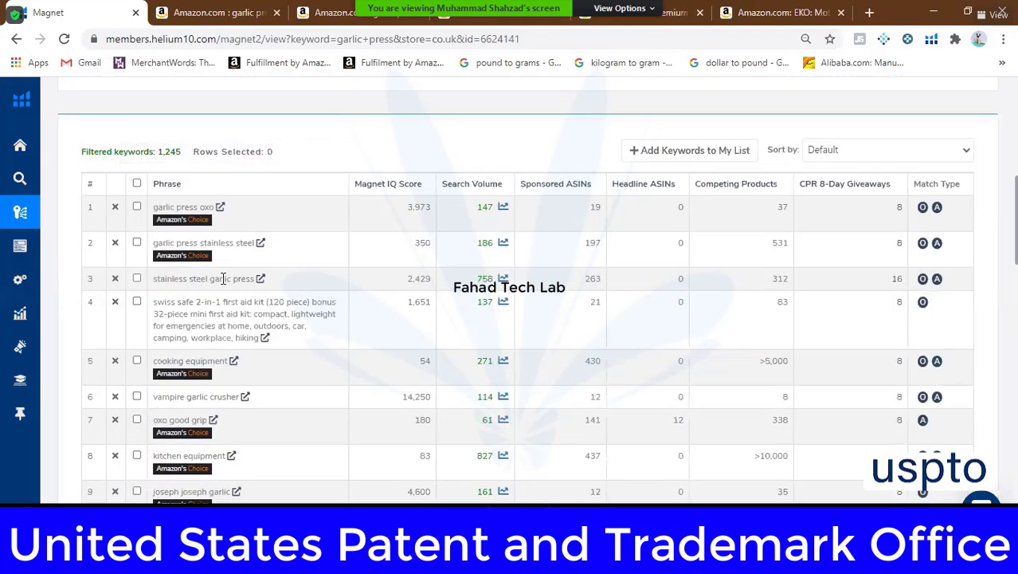
pyautogui.moveTo(156, 278); pyautogui.dragTo(275, 285)
pyautogui.click(510, 288)
pyautogui.click(505, 280)
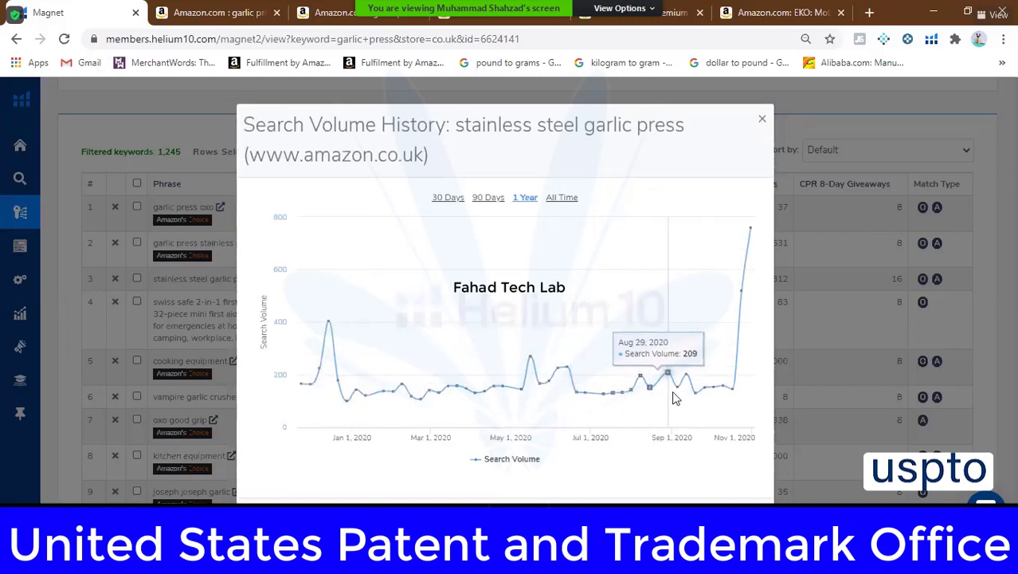
pyautogui.click(821, 355)
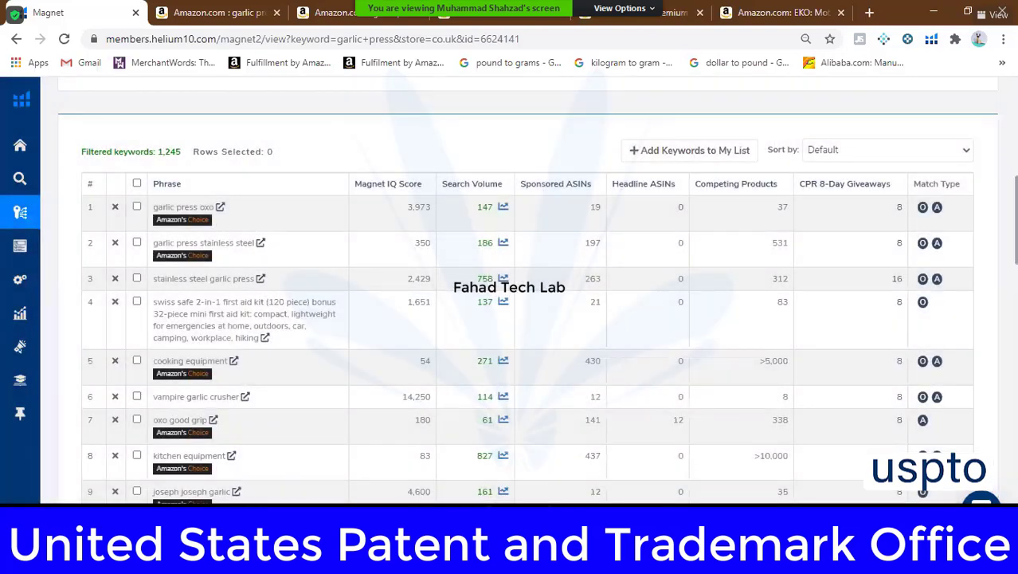
pyautogui.hotkey('alt', 'Tab')
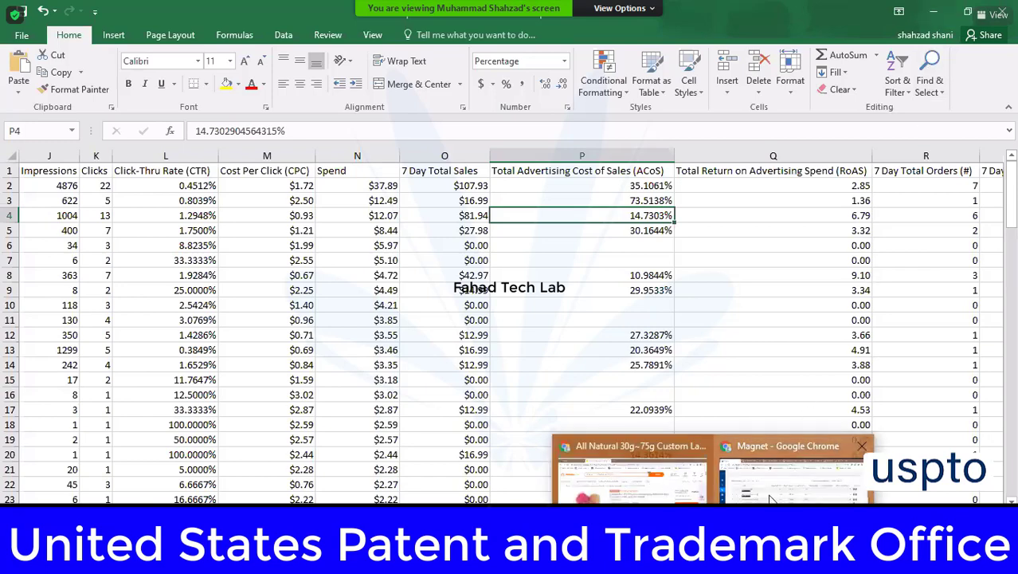
pyautogui.click(769, 496)
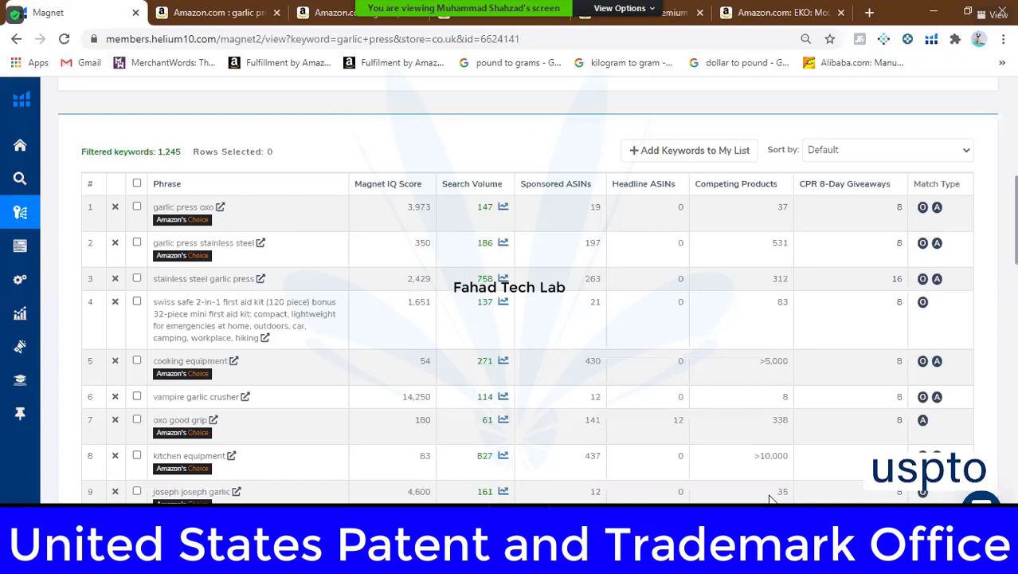